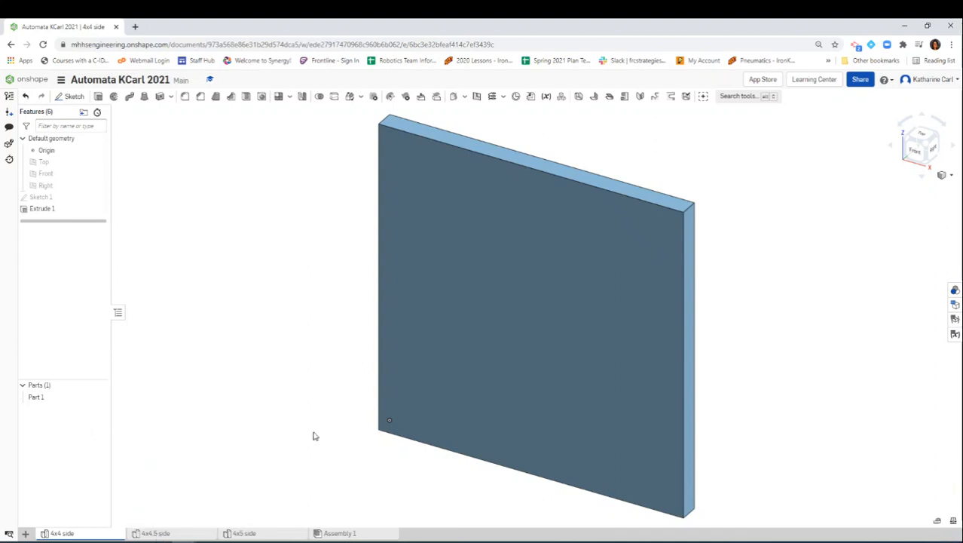
# Step: Insert two instances of the 4x4 side panel into Assembly 1, spaced apart from each other
pyautogui.click(352, 534)
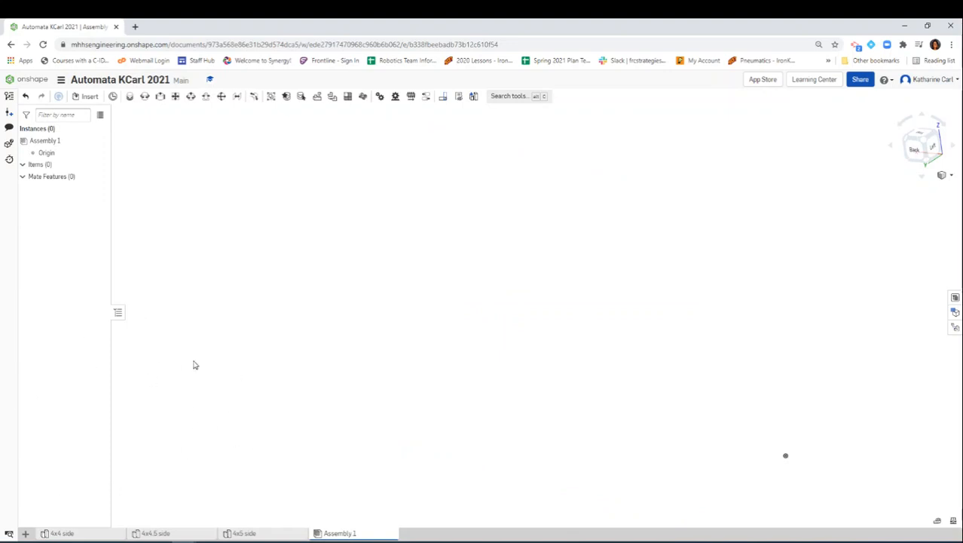
pyautogui.click(83, 98)
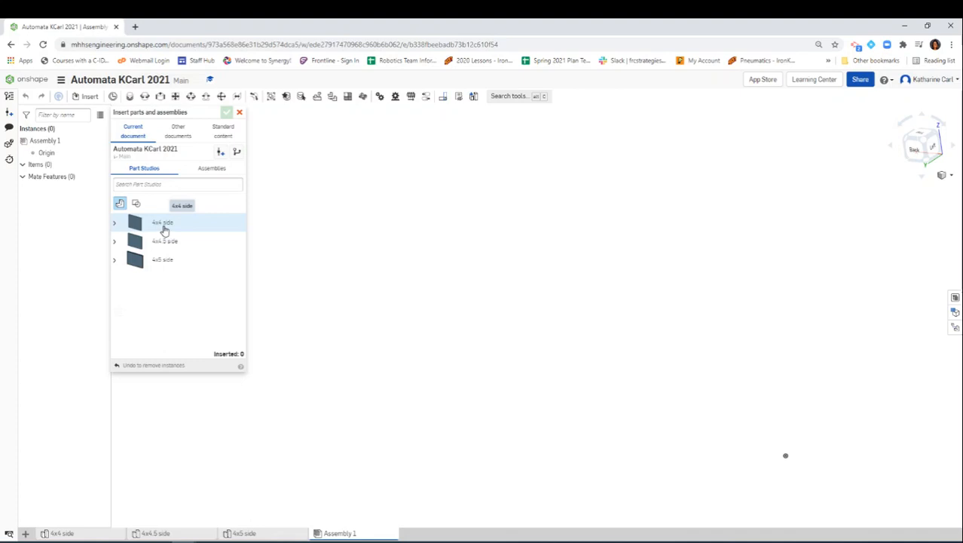
pyautogui.click(175, 228)
pyautogui.click(334, 230)
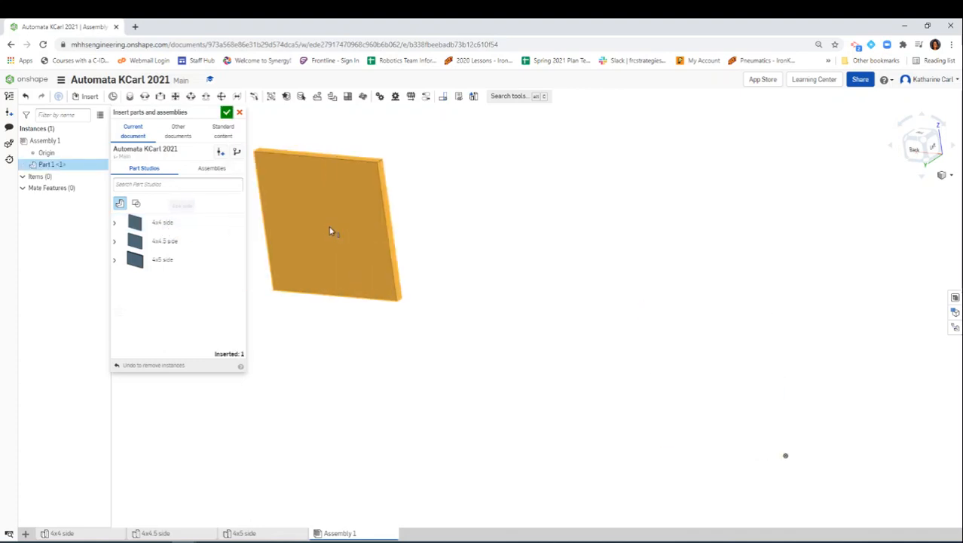
pyautogui.click(518, 292)
pyautogui.click(132, 222)
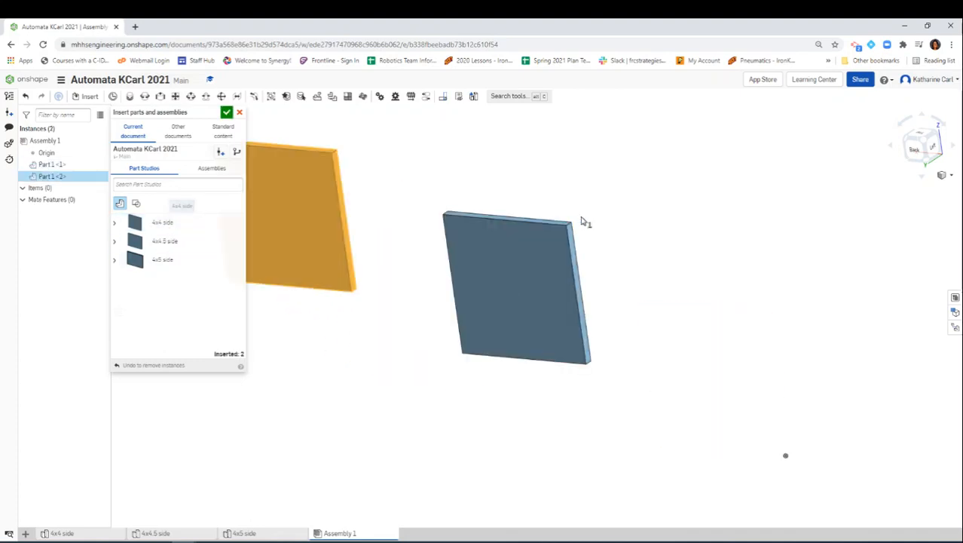
pyautogui.click(751, 225)
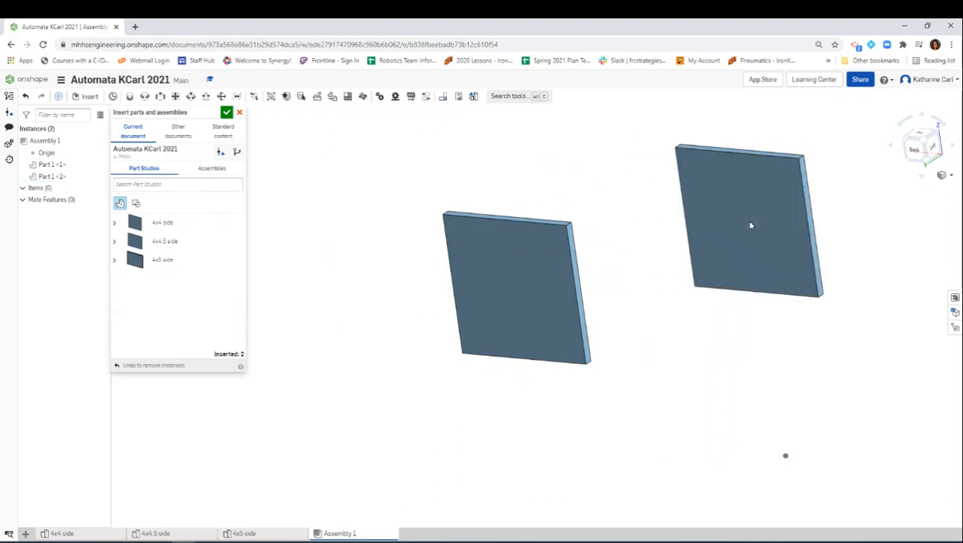
# Step: Insert one 4x5 side panel below the 4x4 panels and finish inserting parts
pyautogui.click(169, 263)
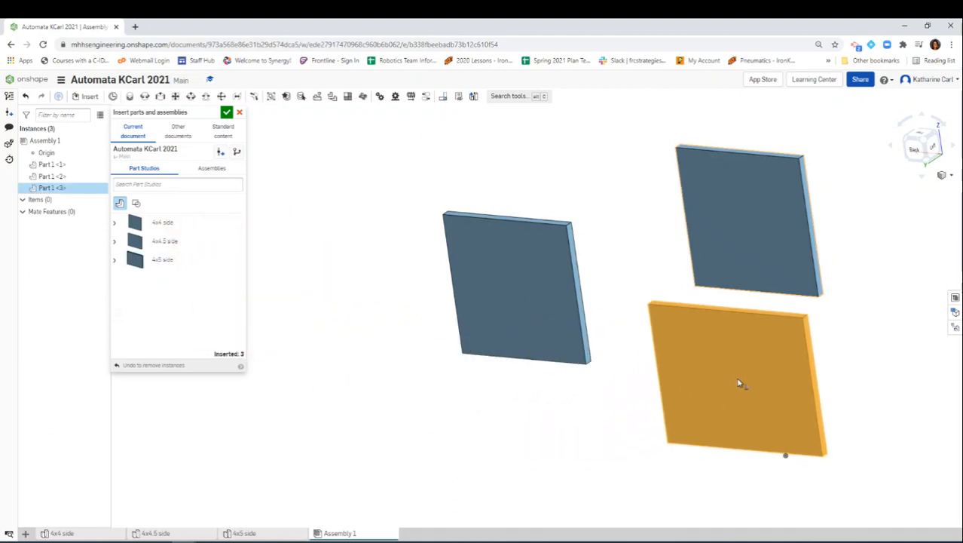
pyautogui.click(731, 380)
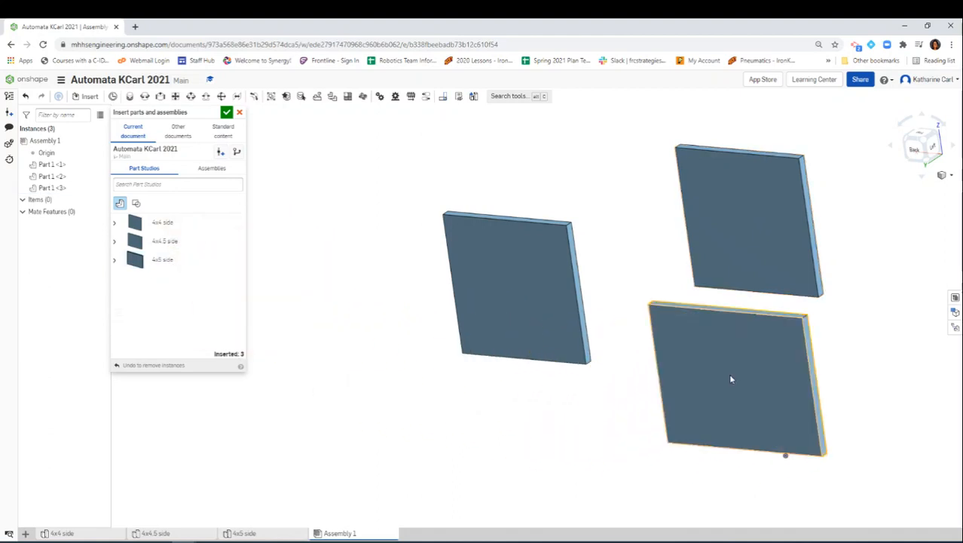
pyautogui.click(226, 113)
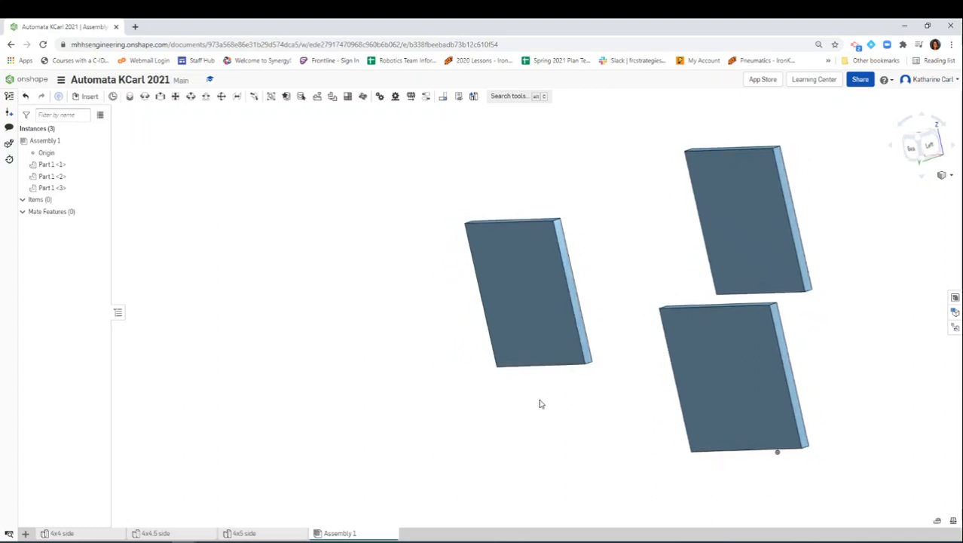
# Step: Spread the three panels apart, with the 4x5 panel below and between the two 4x4 panels
pyautogui.click(927, 141)
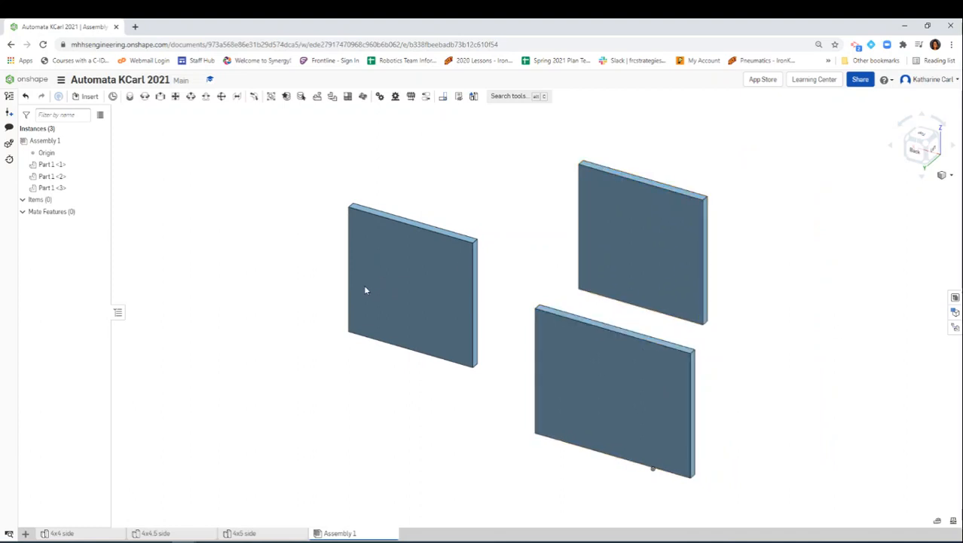
pyautogui.moveTo(672, 248); pyautogui.dragTo(727, 216)
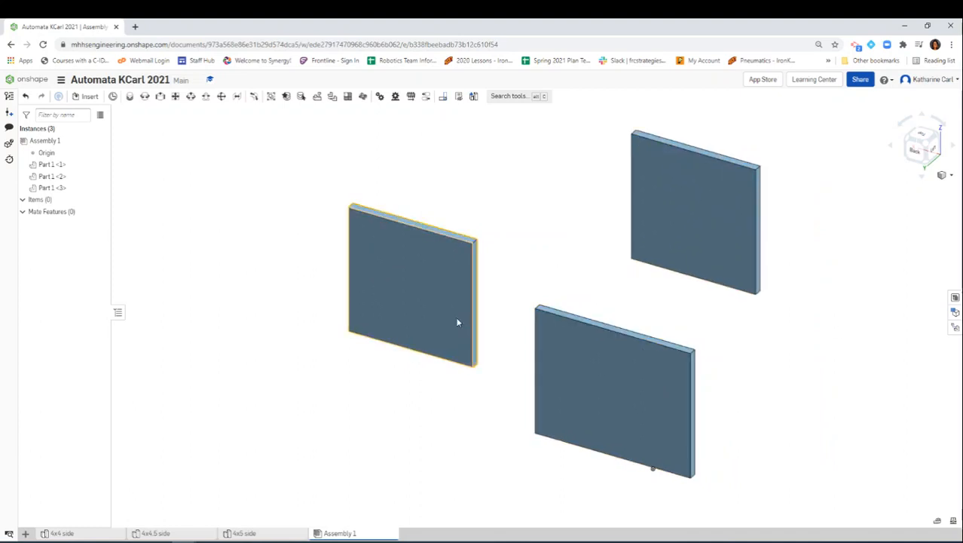
pyautogui.moveTo(456, 323); pyautogui.dragTo(443, 258)
pyautogui.moveTo(618, 385); pyautogui.dragTo(547, 378)
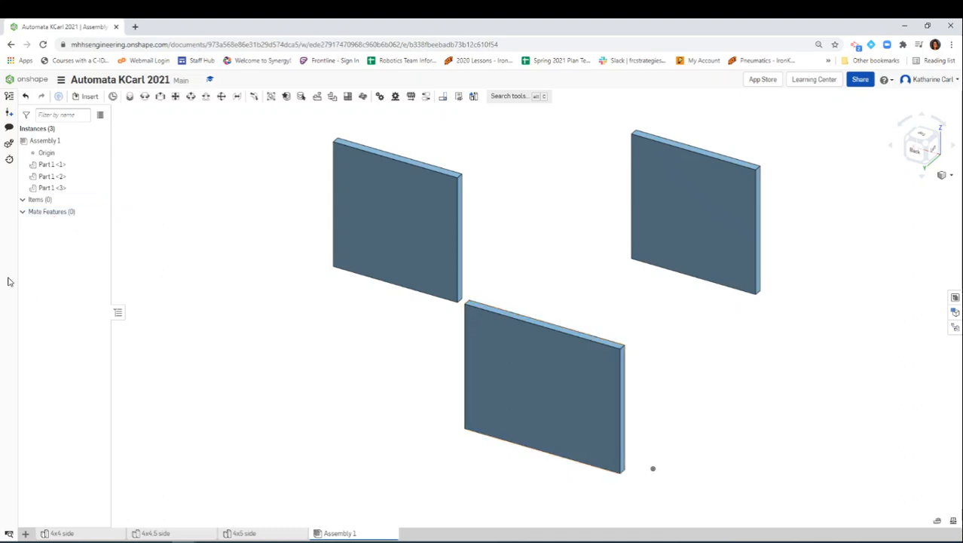
# Step: Rotate the 4x5 panel 90 degrees about its horizontal axis so it lies flat as the base
pyautogui.click(526, 384)
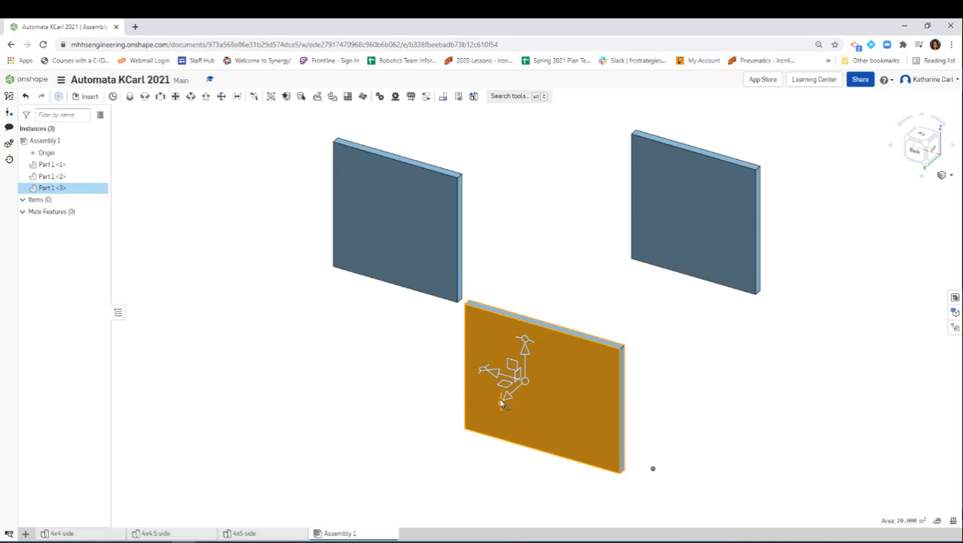
pyautogui.moveTo(501, 403); pyautogui.dragTo(511, 437)
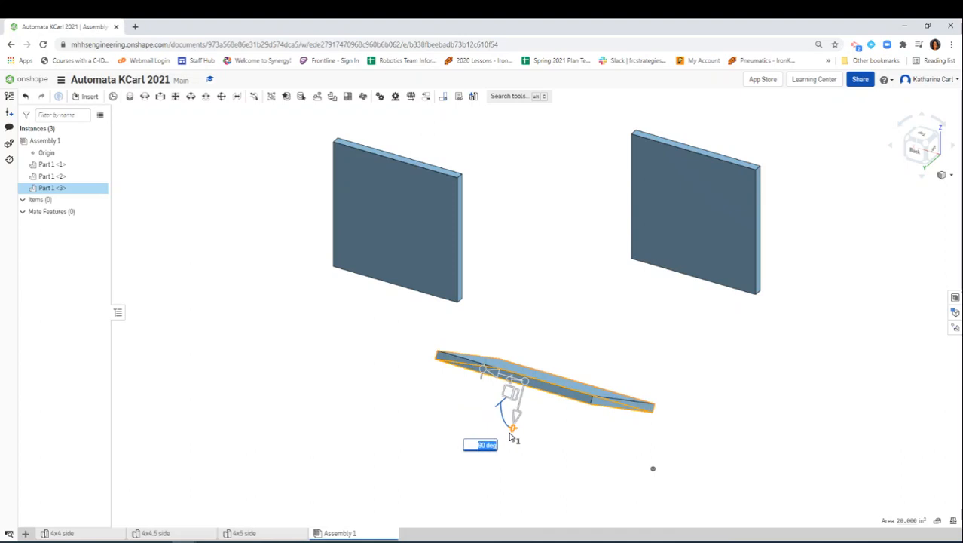
pyautogui.write('90')
pyautogui.press('Return')
pyautogui.click(736, 368)
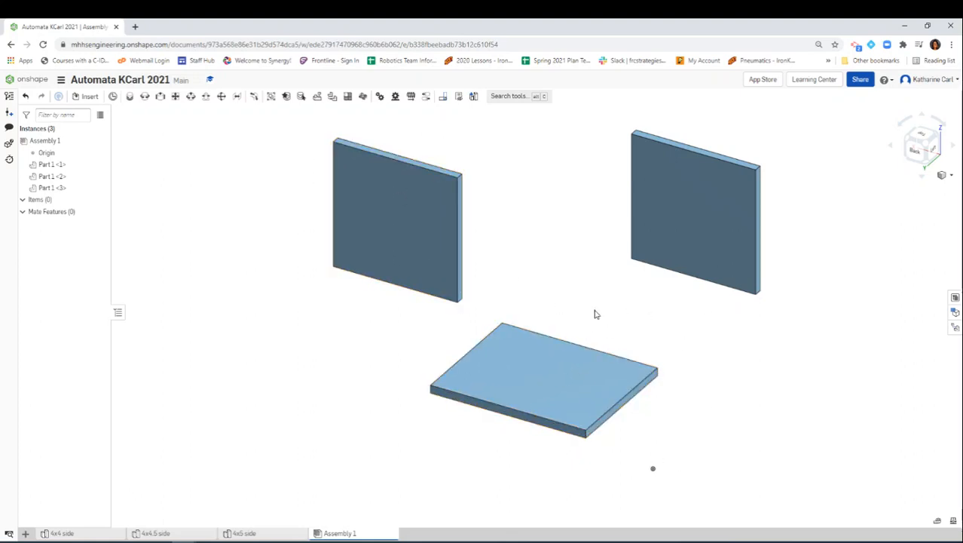
# Step: Rotate the first 4x4 panel 90 degrees about its vertical axis so it faces across the base
pyautogui.click(434, 236)
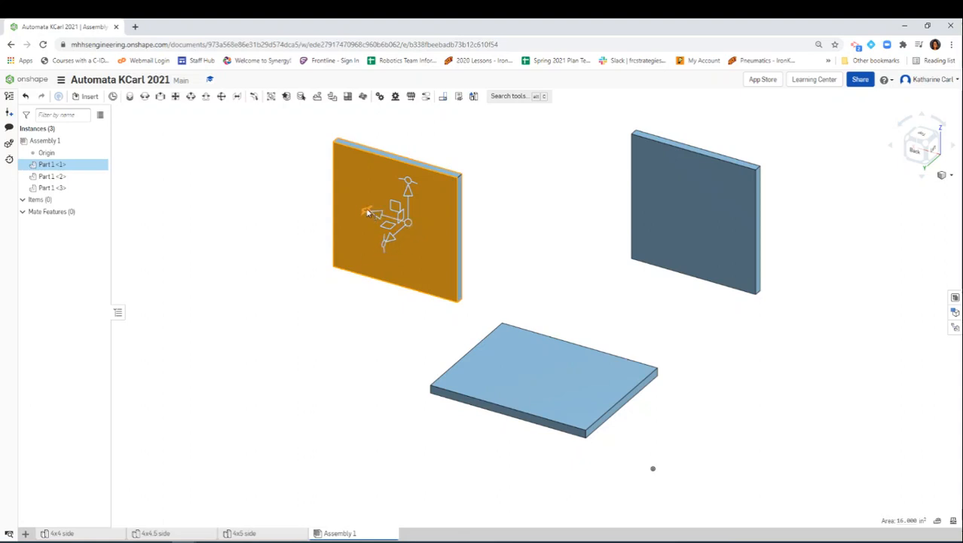
pyautogui.moveTo(366, 214); pyautogui.dragTo(374, 210)
pyautogui.write('90')
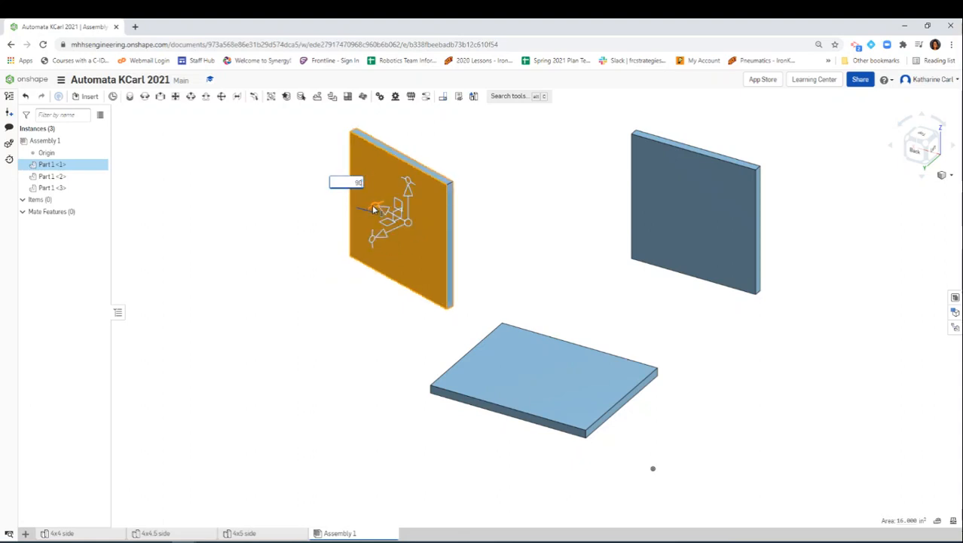
pyautogui.press('Return')
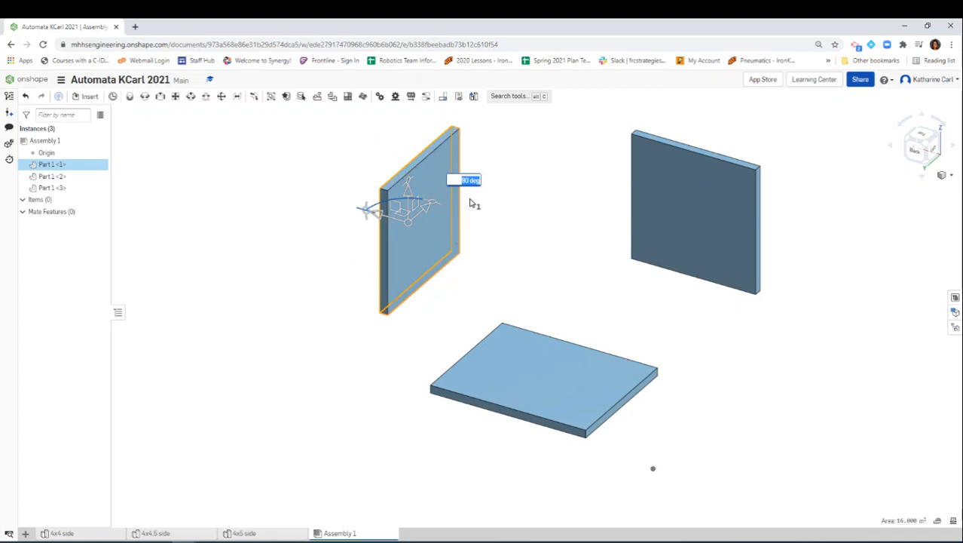
pyautogui.click(481, 207)
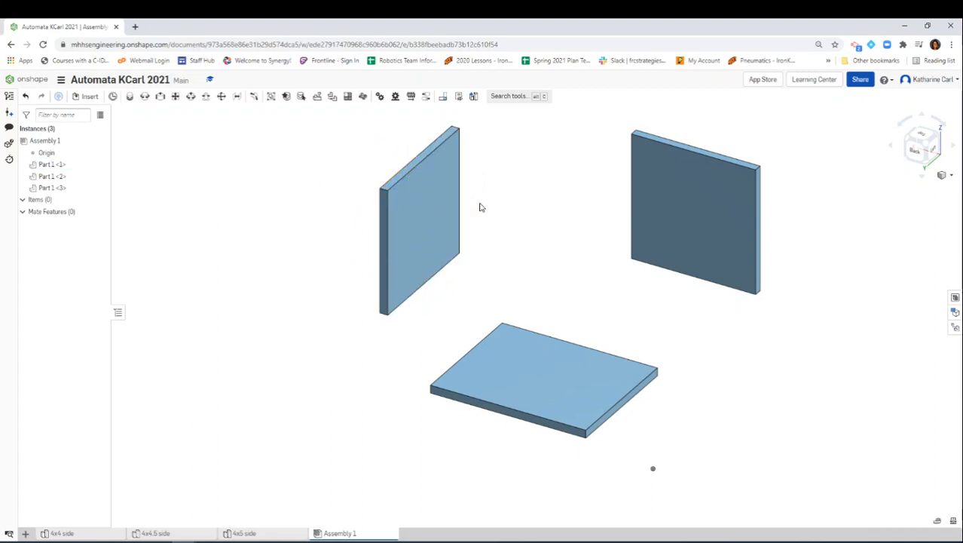
# Step: Rotate the second 4x4 panel 90 degrees about its vertical axis, parallel to the first one
pyautogui.click(740, 220)
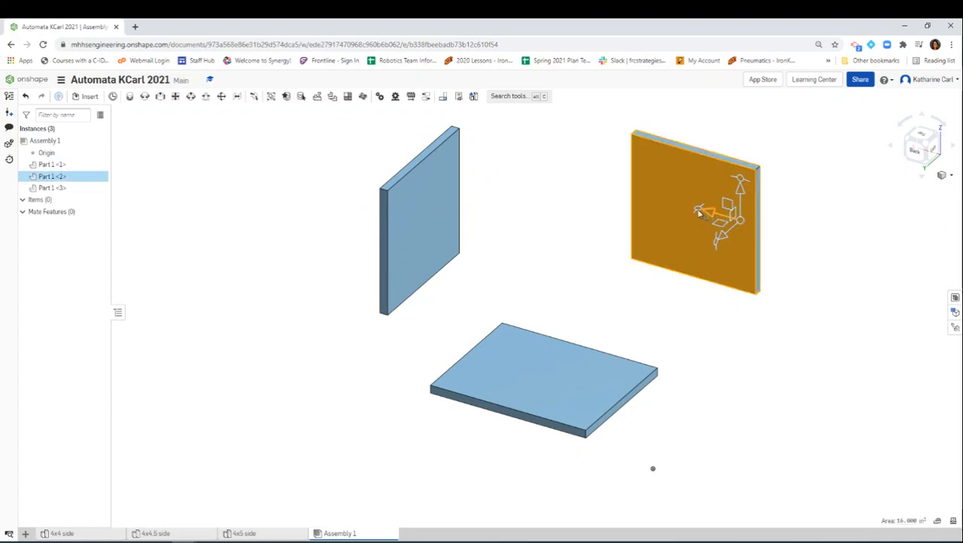
pyautogui.moveTo(699, 212); pyautogui.dragTo(760, 198)
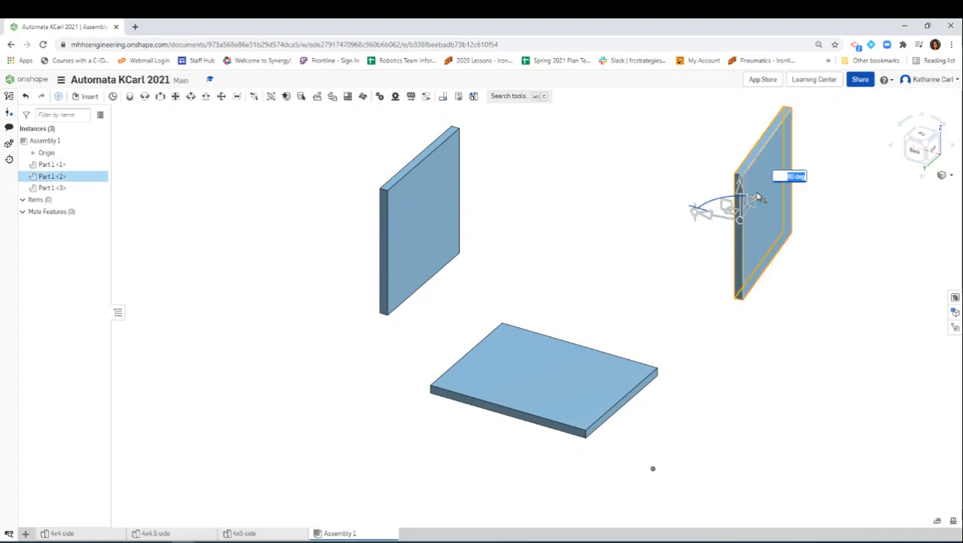
pyautogui.write('90')
pyautogui.press('Return')
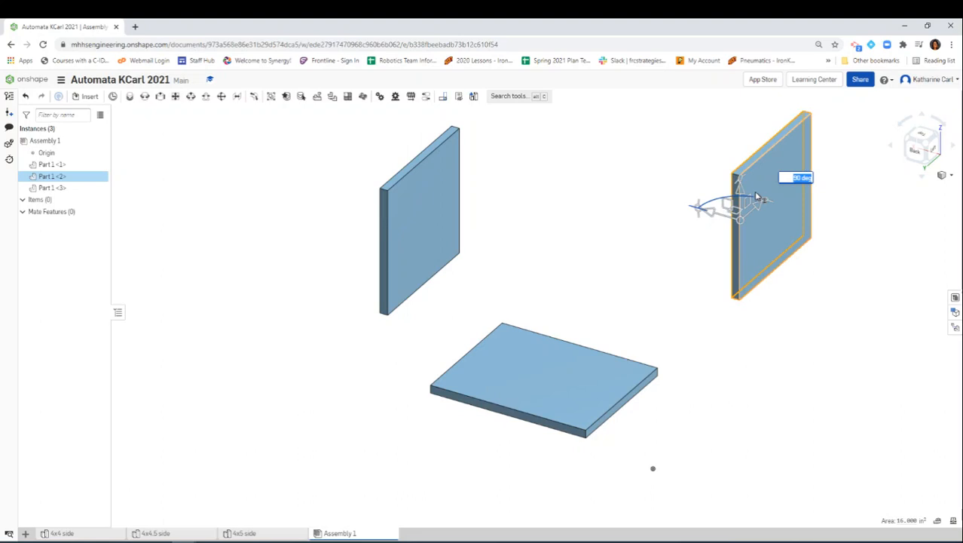
pyautogui.click(849, 329)
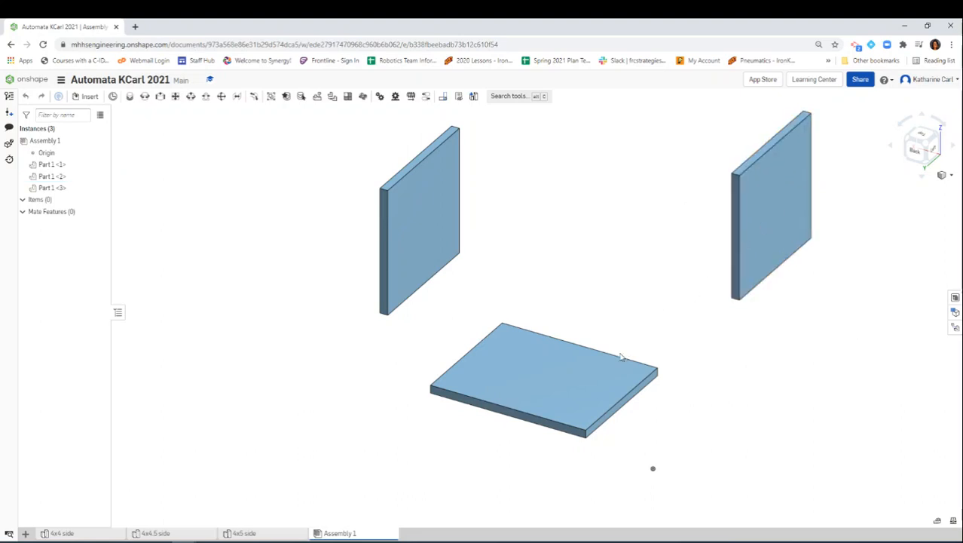
# Step: Move the two upright 4x4 panels close to opposite ends of the flat base panel, clear of it
pyautogui.moveTo(620, 354); pyautogui.dragTo(628, 384)
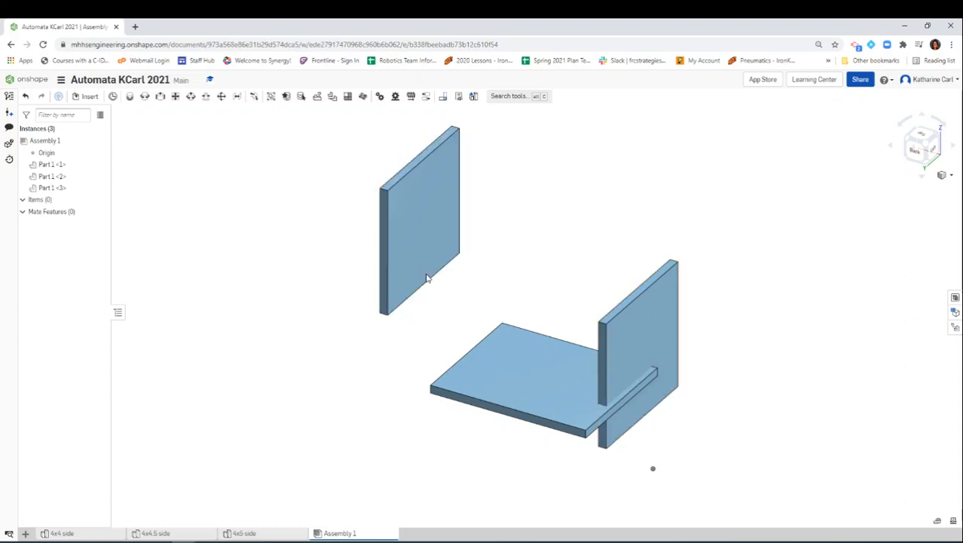
pyautogui.moveTo(426, 275); pyautogui.dragTo(411, 260)
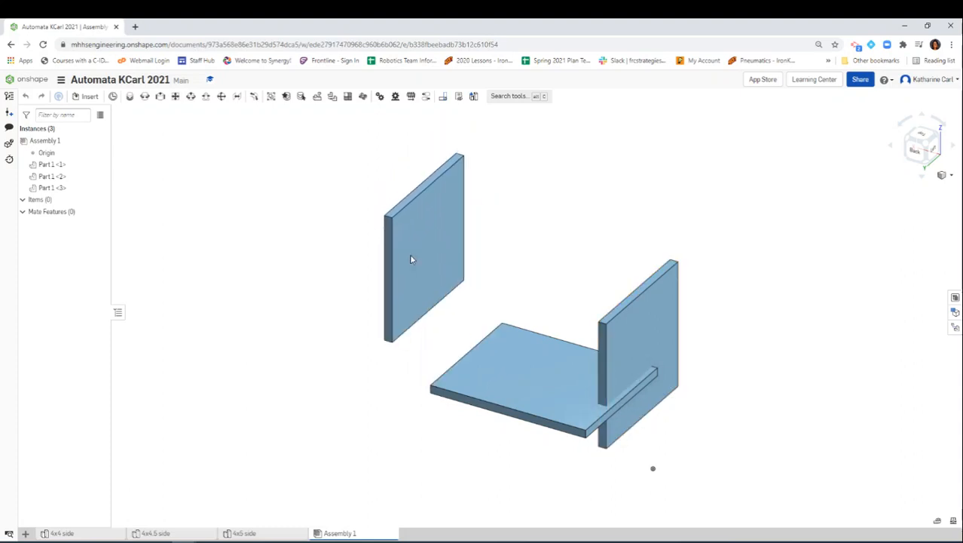
pyautogui.moveTo(742, 333); pyautogui.dragTo(767, 303)
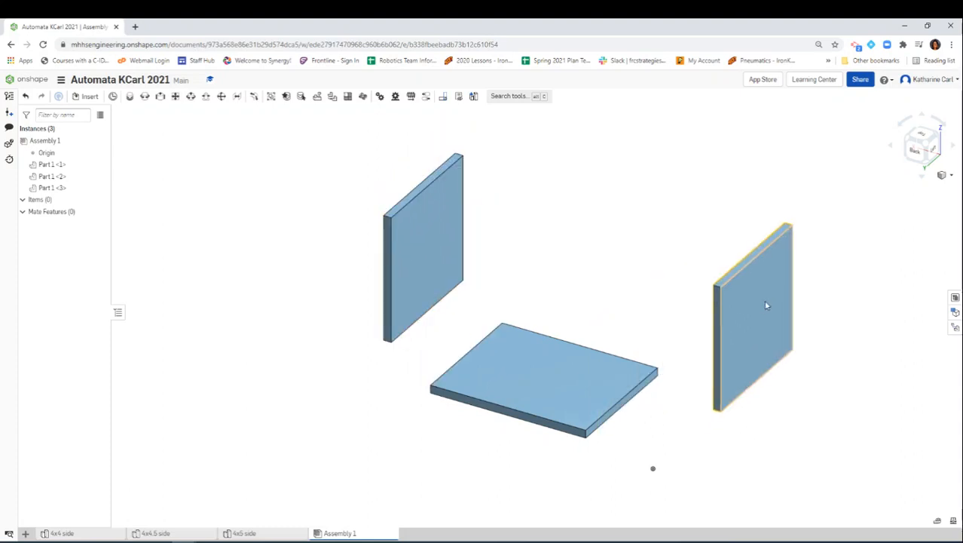
pyautogui.click(568, 379)
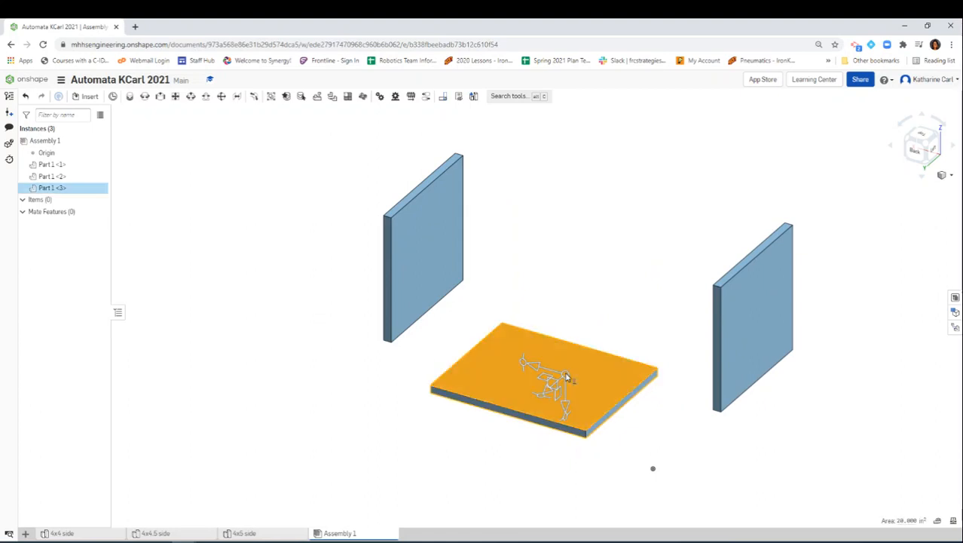
pyautogui.click(594, 230)
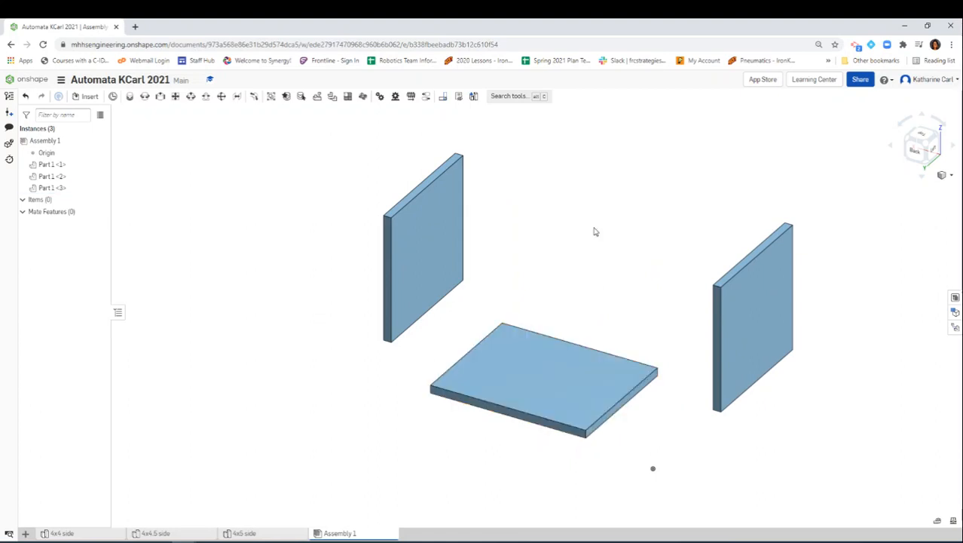
# Step: Fasten an underside corner of the 4x5 base panel to the assembly origin with a Fastened mate
pyautogui.click(130, 97)
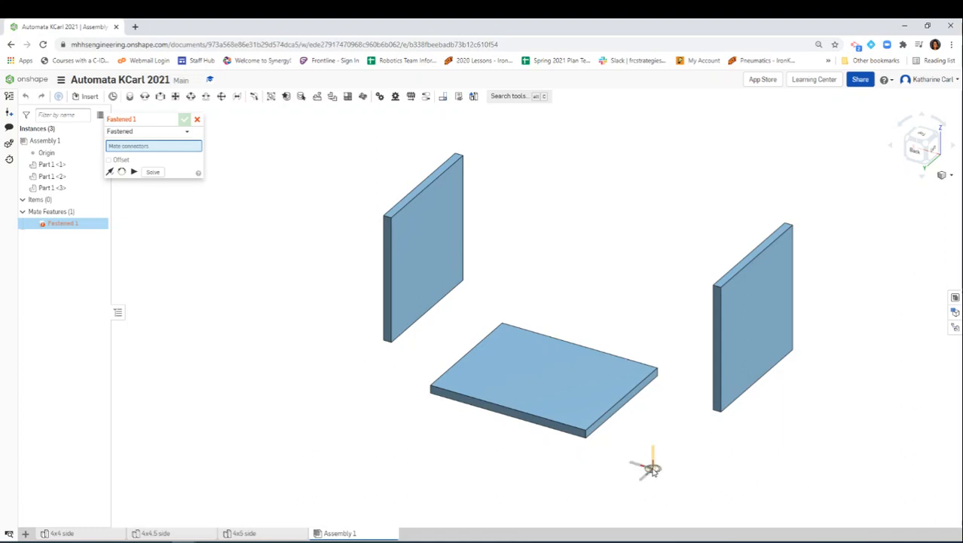
pyautogui.scroll(3, 653, 468)
pyautogui.scroll(-3, 652, 469)
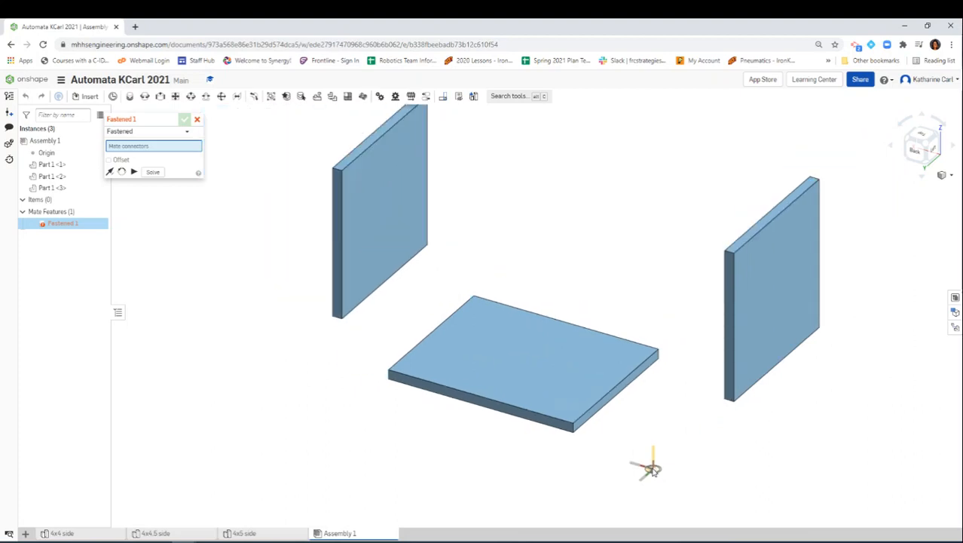
pyautogui.click(653, 469)
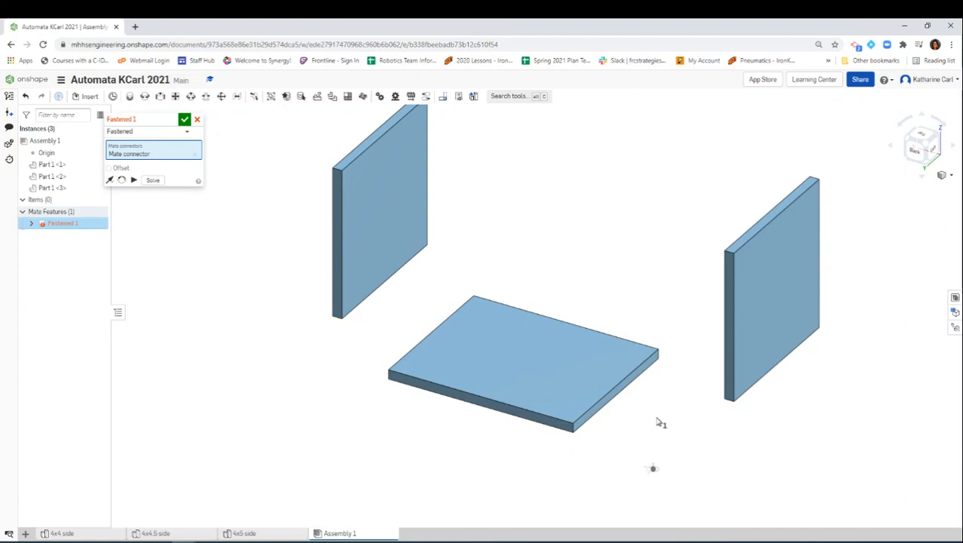
pyautogui.moveTo(657, 423); pyautogui.dragTo(659, 384, button='right')
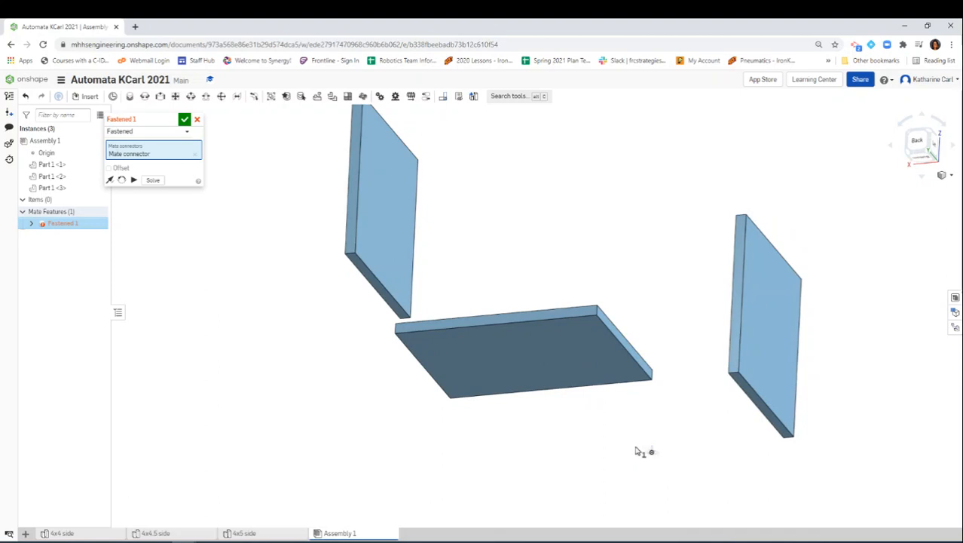
pyautogui.click(407, 345)
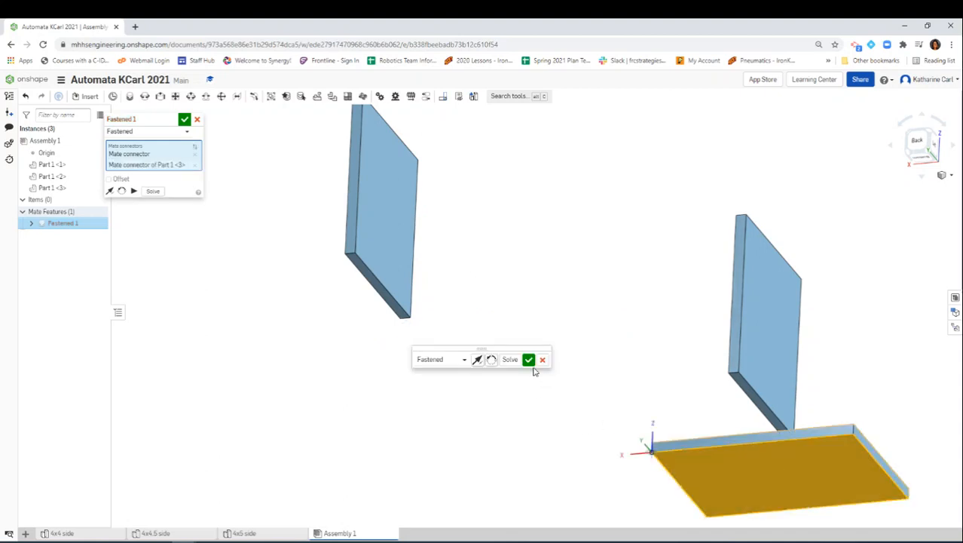
pyautogui.moveTo(619, 363); pyautogui.dragTo(625, 406, button='right')
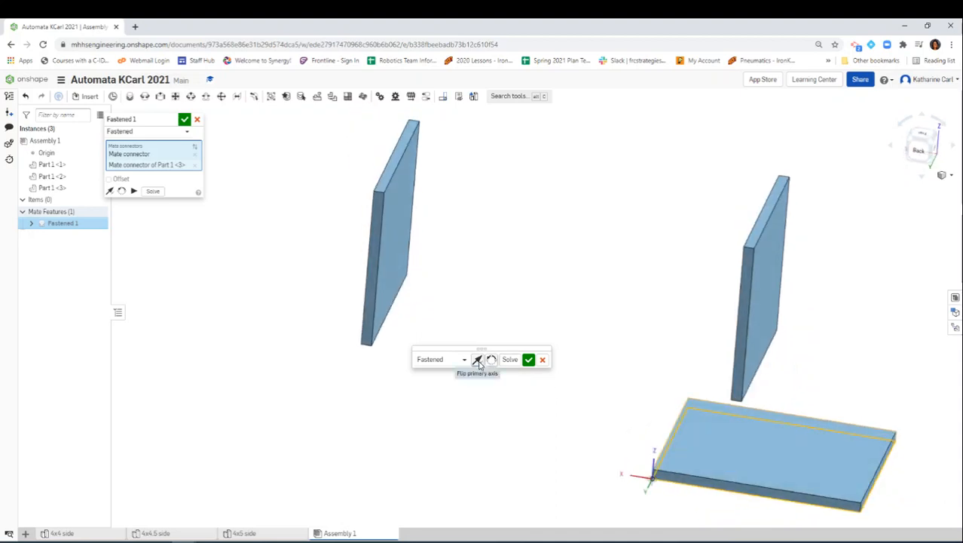
pyautogui.click(530, 360)
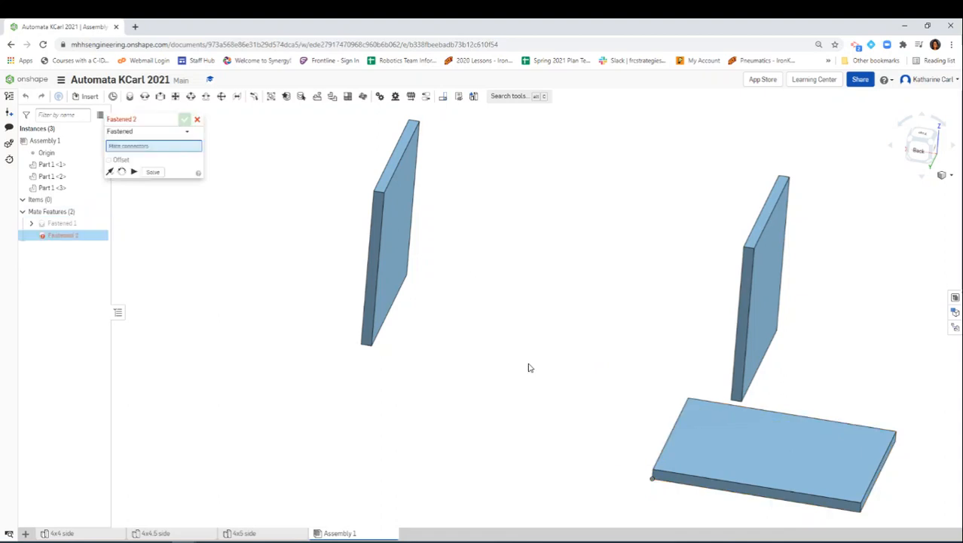
# Step: Fasten the outer bottom corner of the far 4x4 panel to the base panel's top corner directly above the origin
pyautogui.moveTo(834, 363)
pyautogui.mouseDown(button='right')
pyautogui.moveTo(823, 363)
pyautogui.moveTo(833, 376)
pyautogui.mouseUp(button='right')
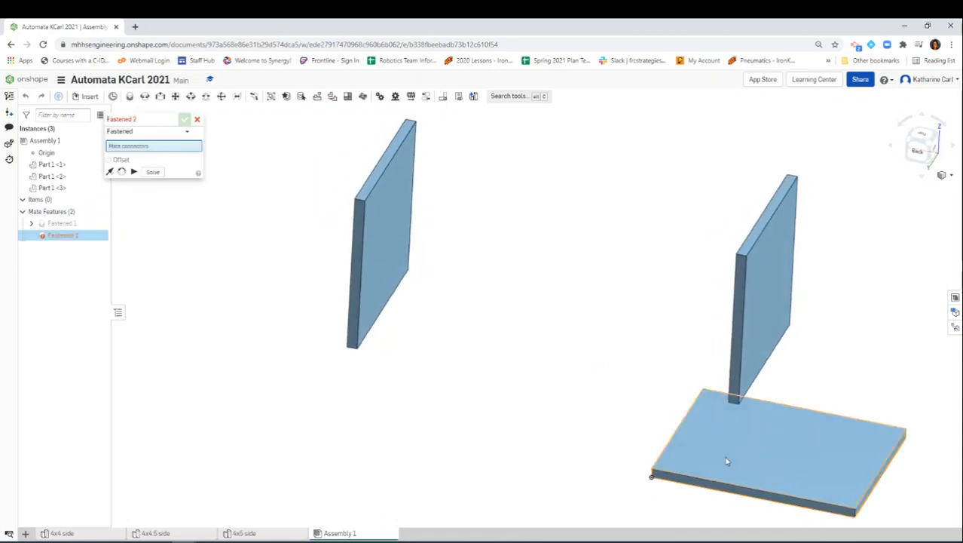
pyautogui.click(197, 119)
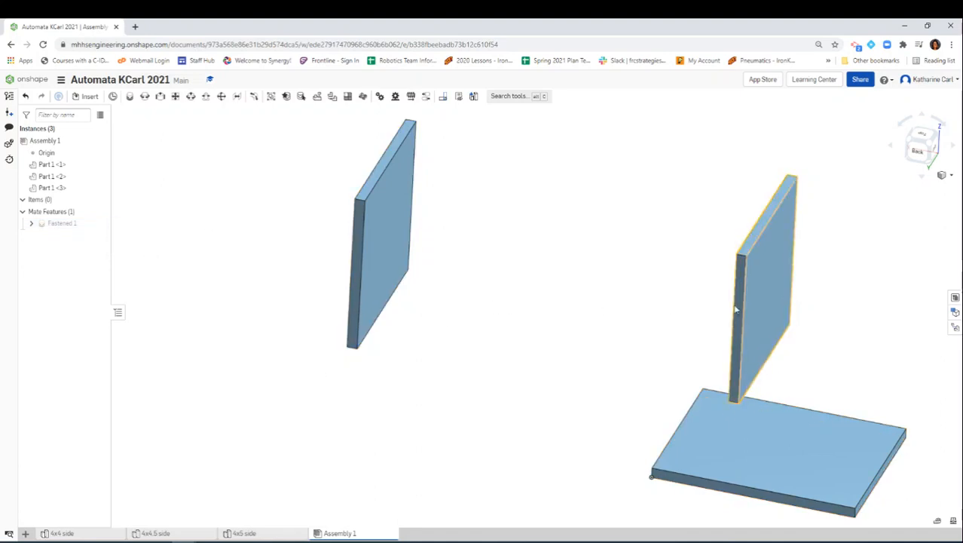
pyautogui.moveTo(877, 378); pyautogui.dragTo(867, 327, button='right')
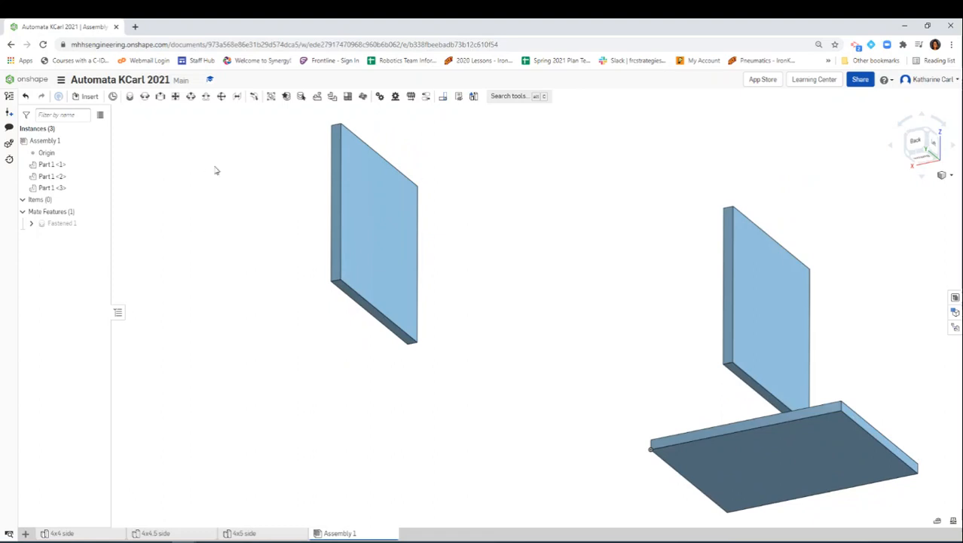
pyautogui.click(130, 99)
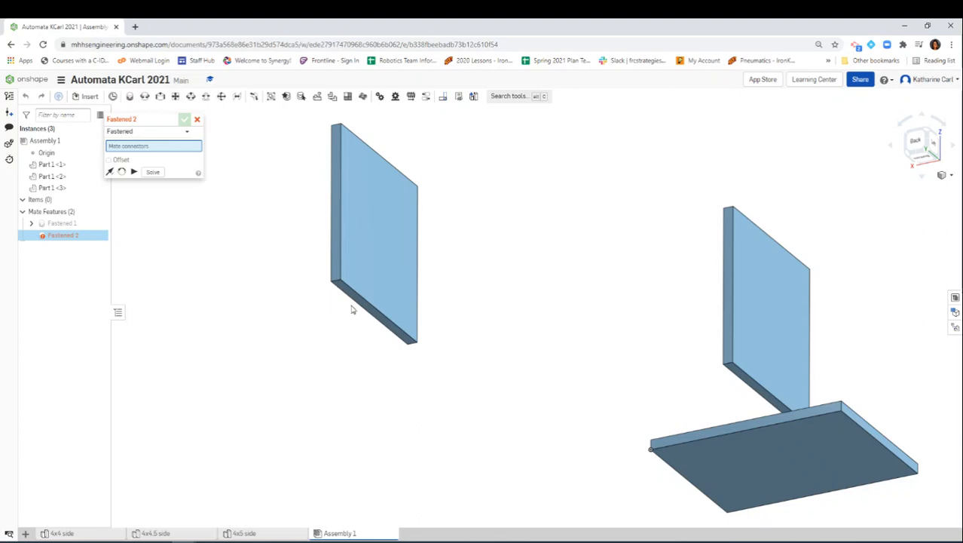
pyautogui.scroll(5, 351, 309)
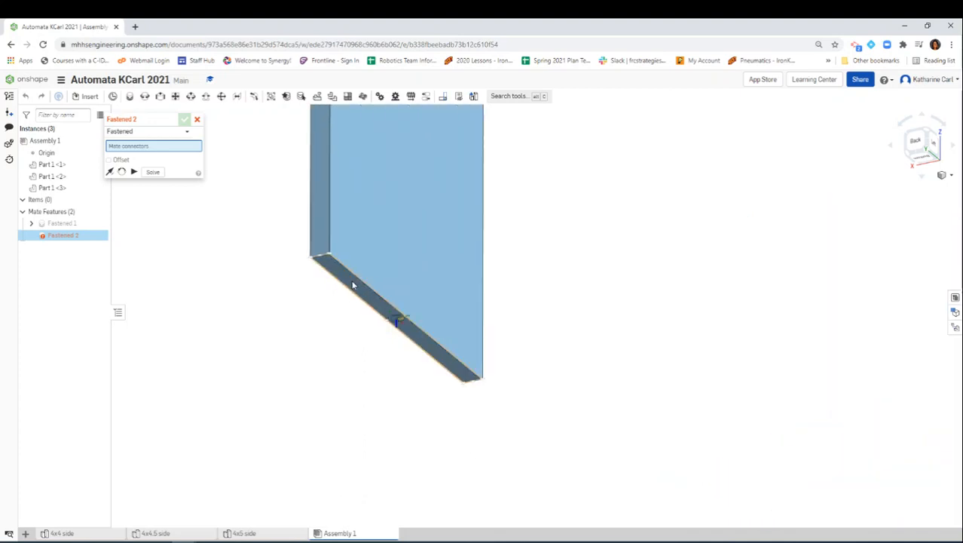
pyautogui.click(311, 261)
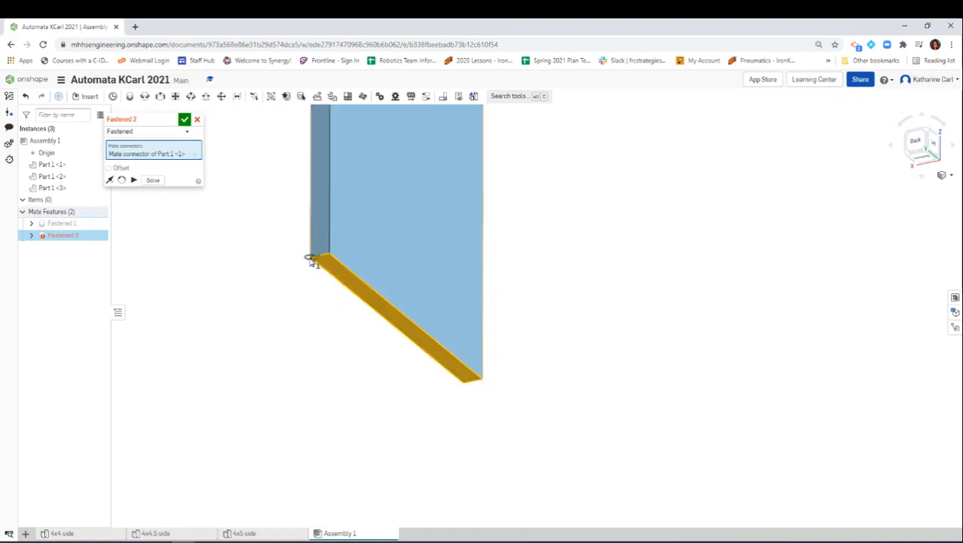
pyautogui.moveTo(658, 349); pyautogui.dragTo(668, 404, button='right')
pyautogui.scroll(2, 701, 420)
pyautogui.scroll(-5, 701, 420)
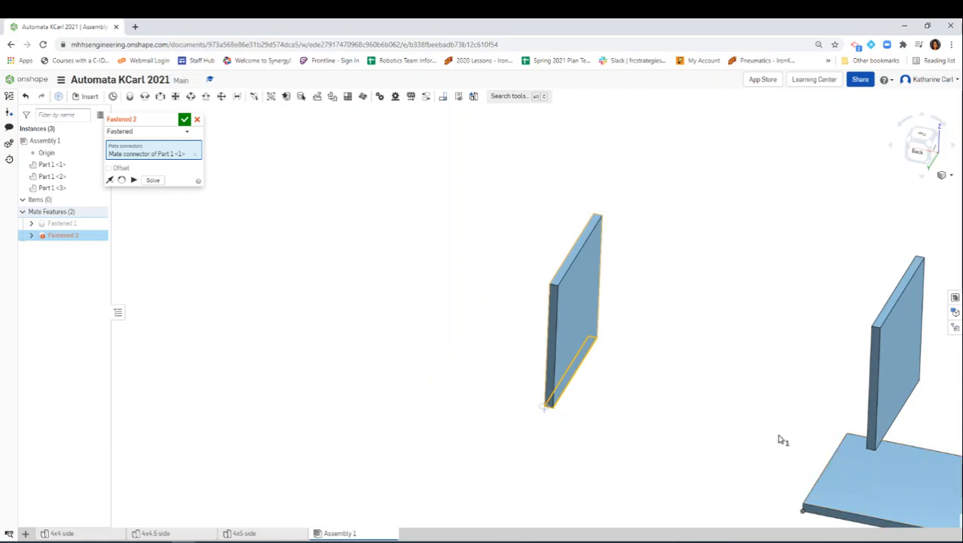
pyautogui.moveTo(783, 440); pyautogui.dragTo(474, 306, button='middle')
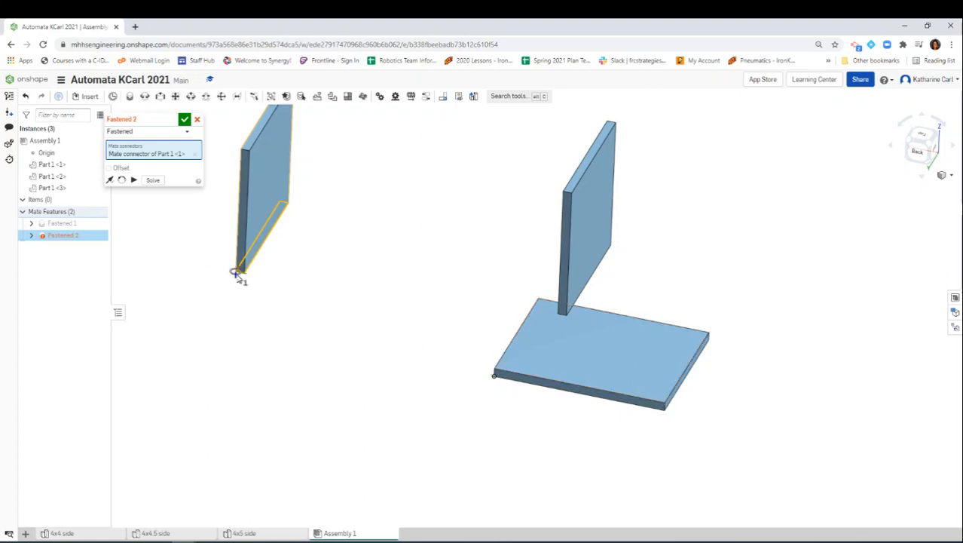
pyautogui.click(507, 370)
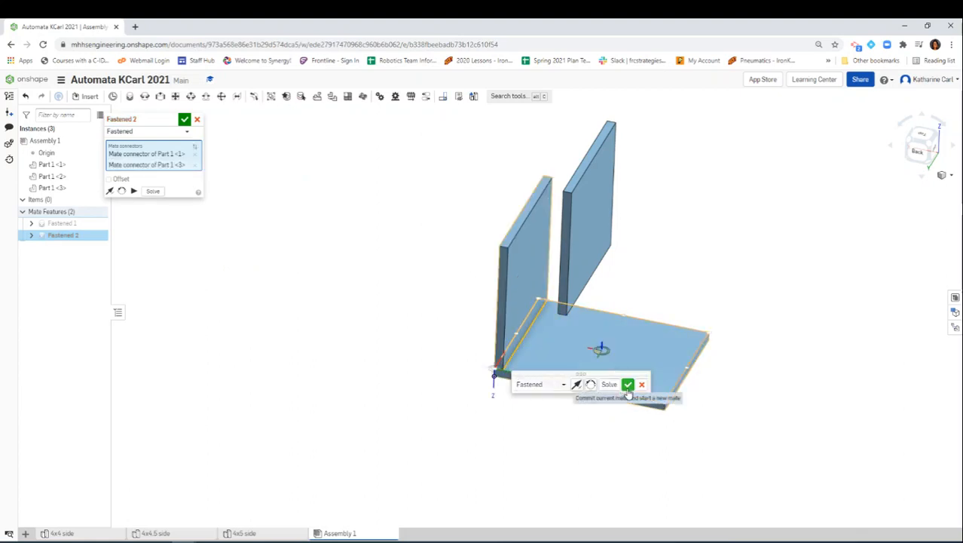
# Step: Try the mate's quarter-turn rotations and primary axis flip, then accept it with the panel upright along the base's short edge
pyautogui.click(591, 384)
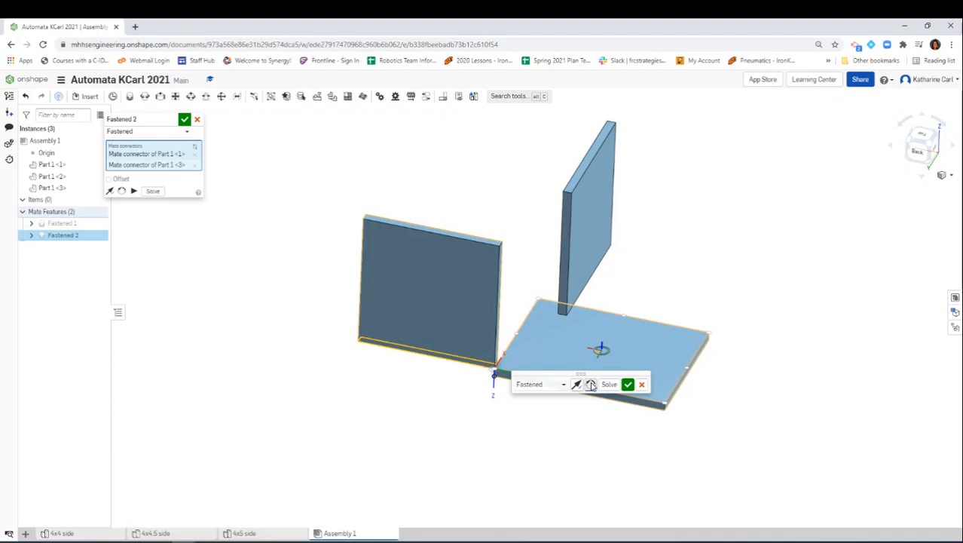
pyautogui.click(591, 384)
pyautogui.click(591, 384)
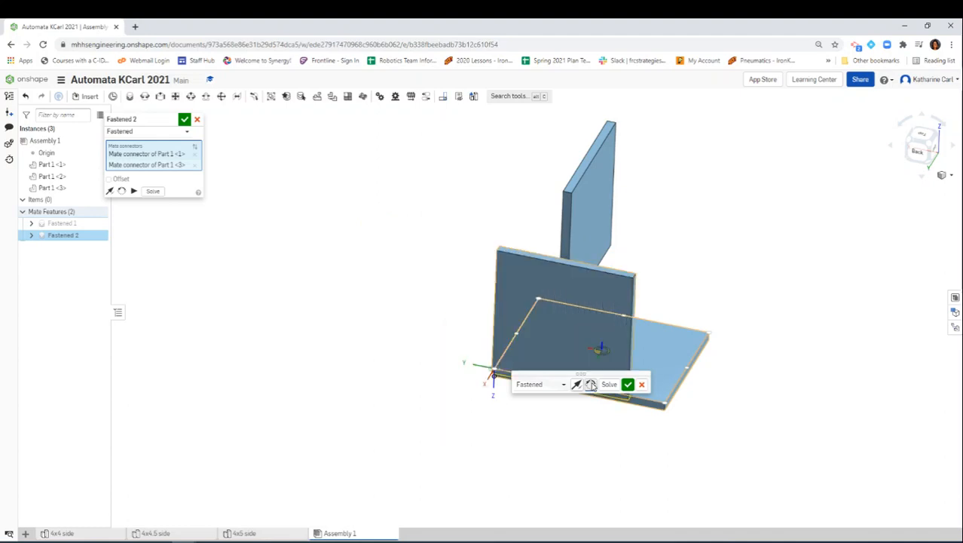
pyautogui.click(591, 384)
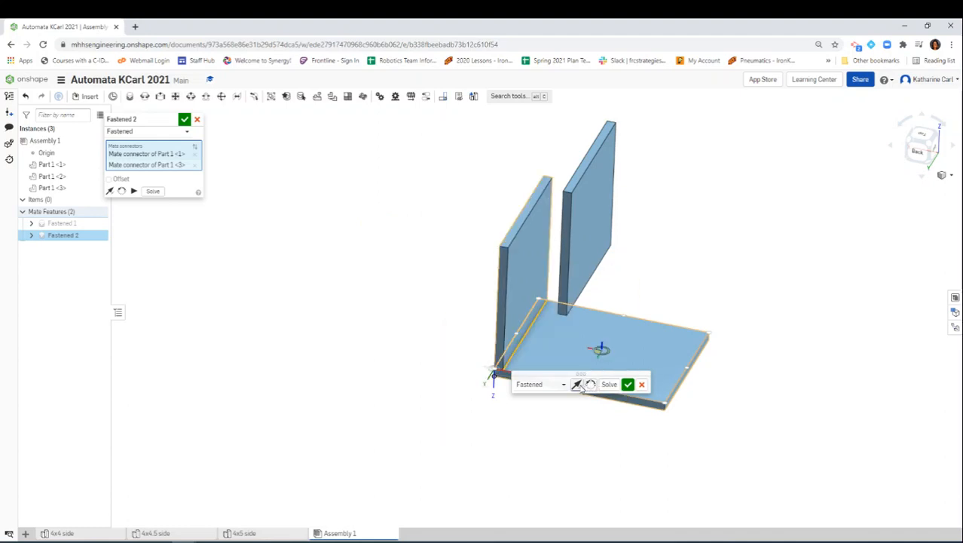
pyautogui.click(578, 385)
pyautogui.click(578, 386)
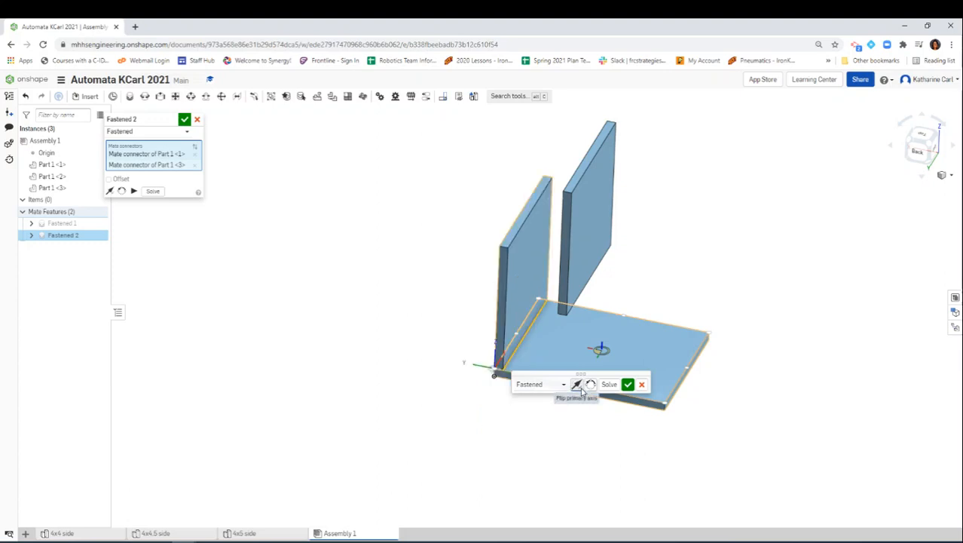
pyautogui.click(628, 385)
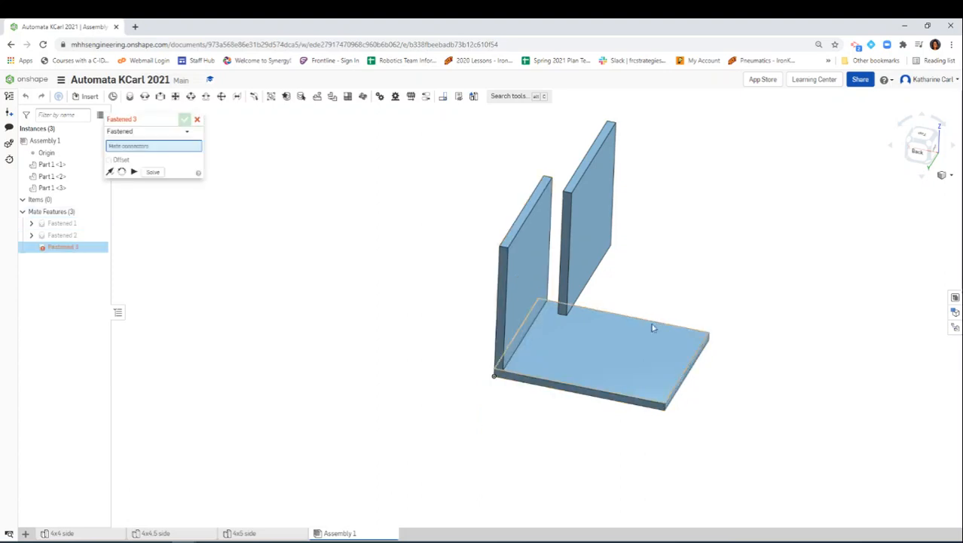
# Step: Move the second 4x4 panel clear and fasten its outer bottom corner to the base's top corner at the end opposite the origin
pyautogui.moveTo(601, 233); pyautogui.dragTo(761, 211)
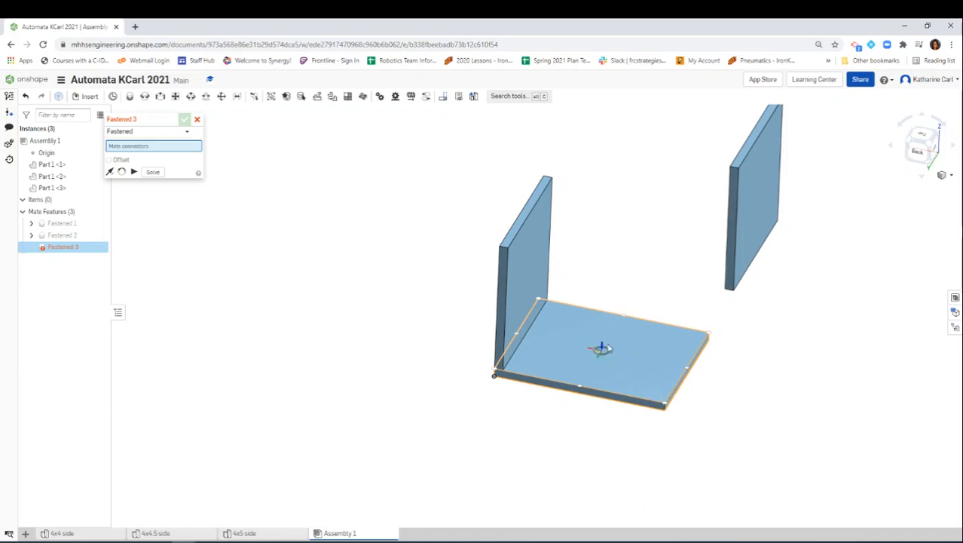
pyautogui.click(664, 403)
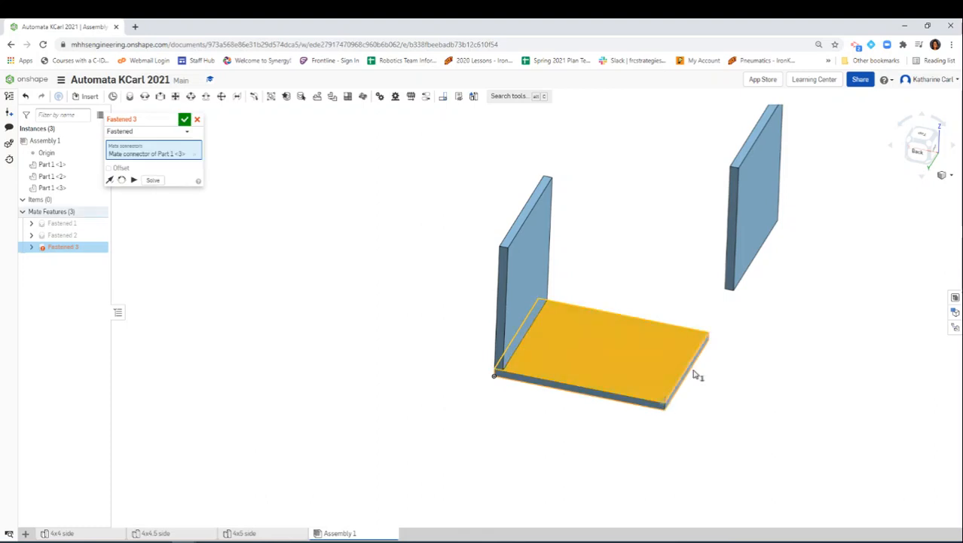
pyautogui.moveTo(752, 337); pyautogui.dragTo(749, 289, button='right')
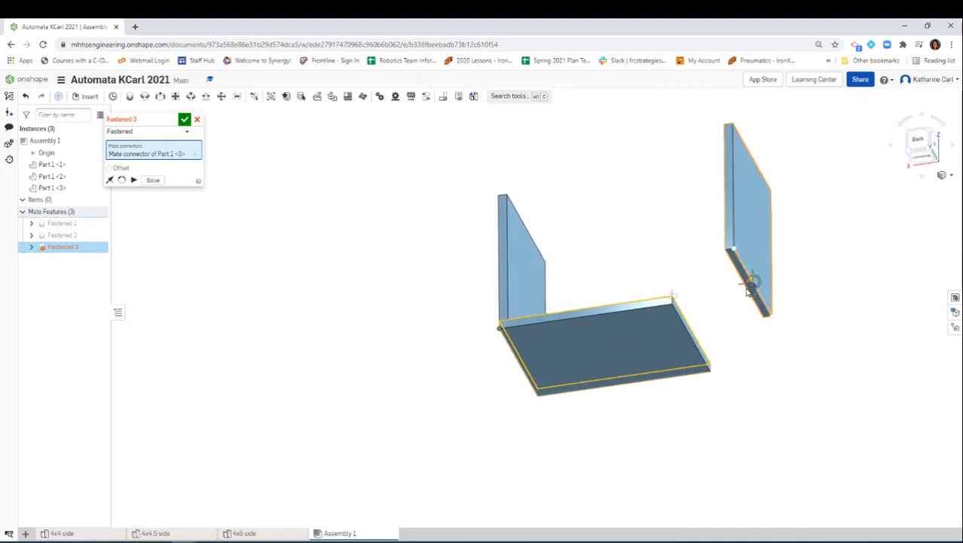
pyautogui.scroll(5, 749, 290)
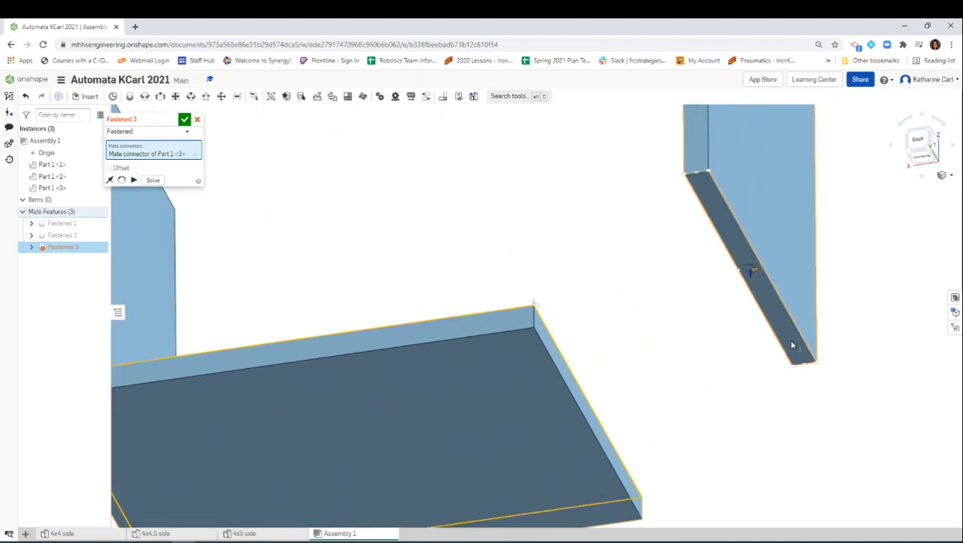
pyautogui.click(710, 175)
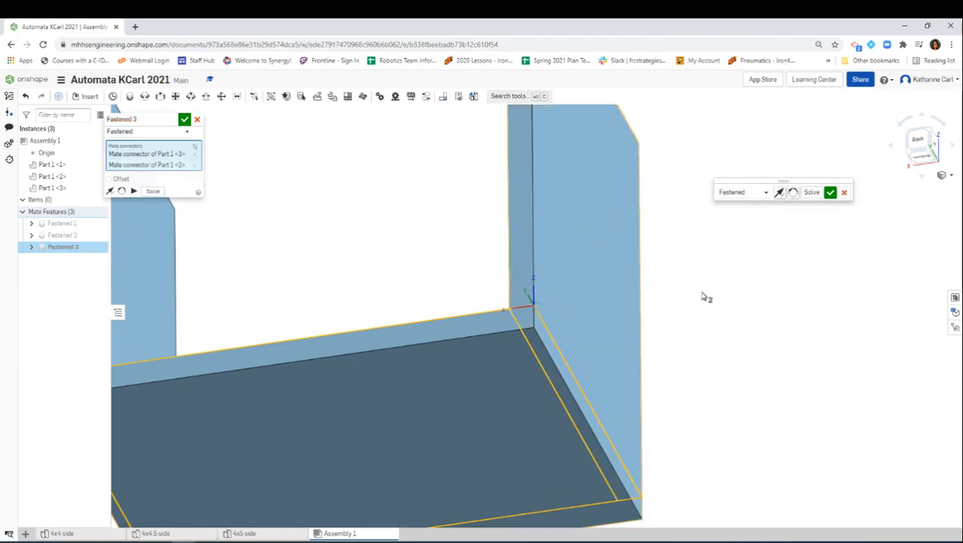
pyautogui.moveTo(675, 291); pyautogui.dragTo(701, 352, button='right')
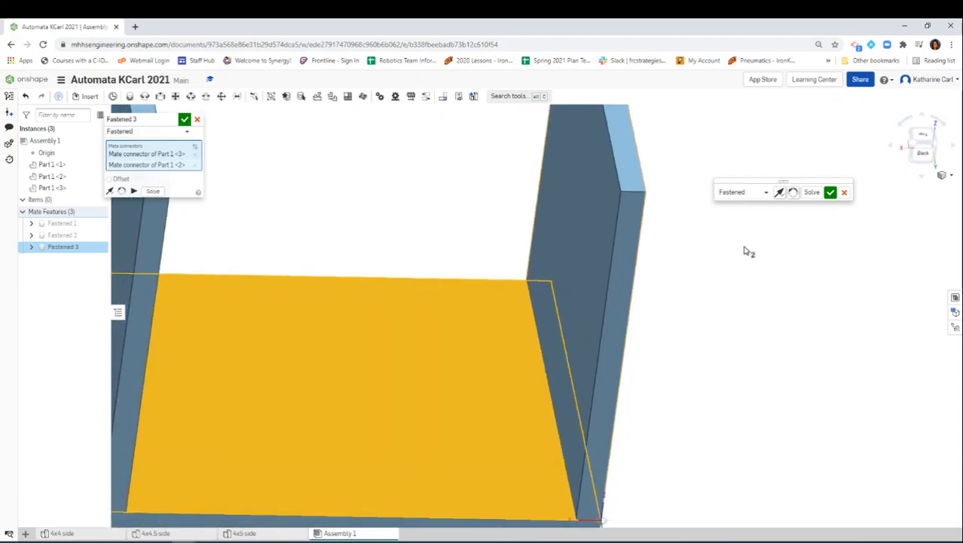
pyautogui.click(830, 193)
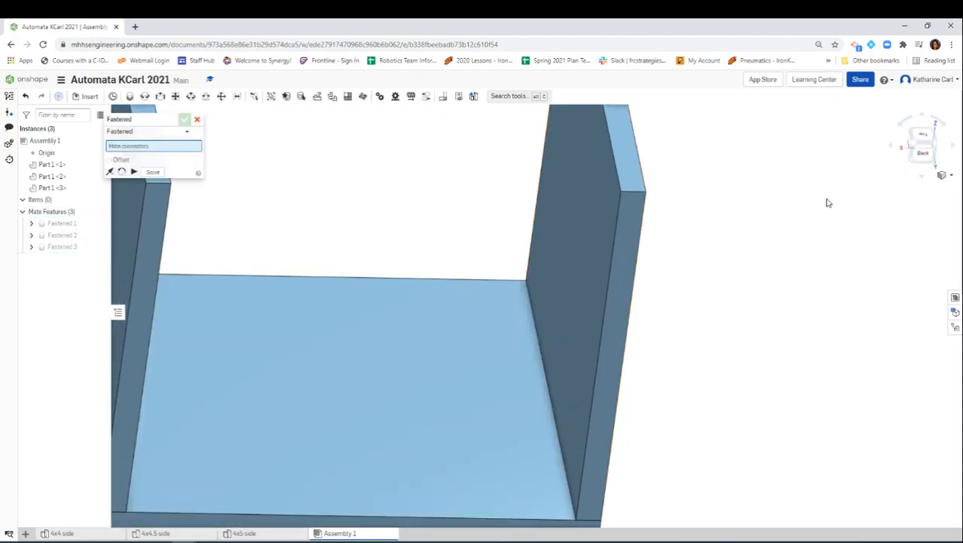
pyautogui.scroll(-5, 664, 394)
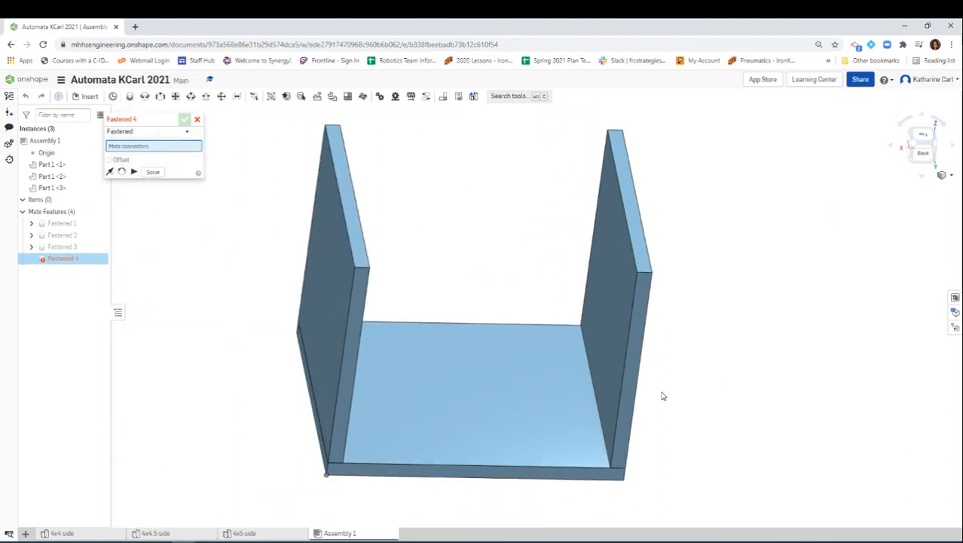
pyautogui.moveTo(700, 410); pyautogui.dragTo(660, 394, button='right')
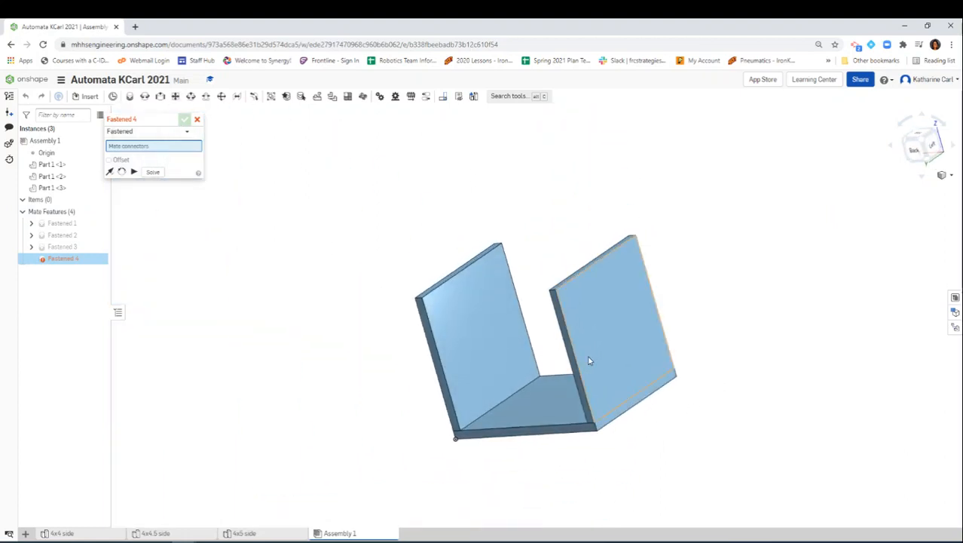
pyautogui.click(198, 120)
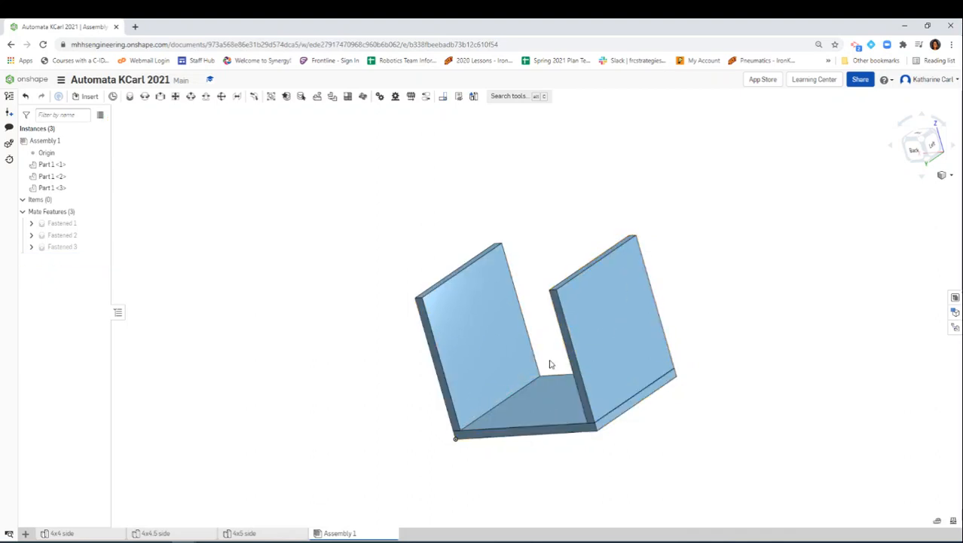
# Step: Insert one 4x4.5 side panel into the assembly and place it in free space above the fastened panels
pyautogui.moveTo(742, 352); pyautogui.dragTo(794, 362, button='right')
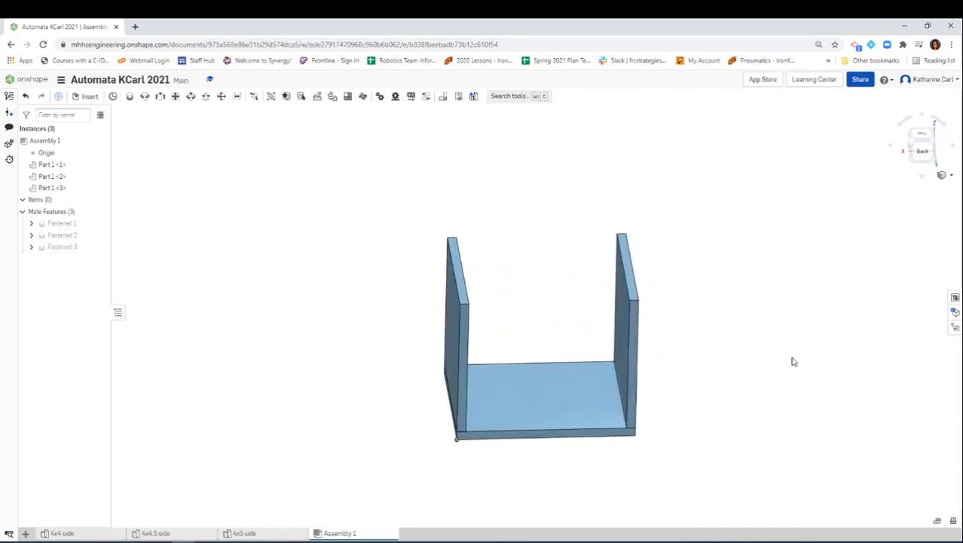
pyautogui.moveTo(781, 416); pyautogui.dragTo(738, 417, button='right')
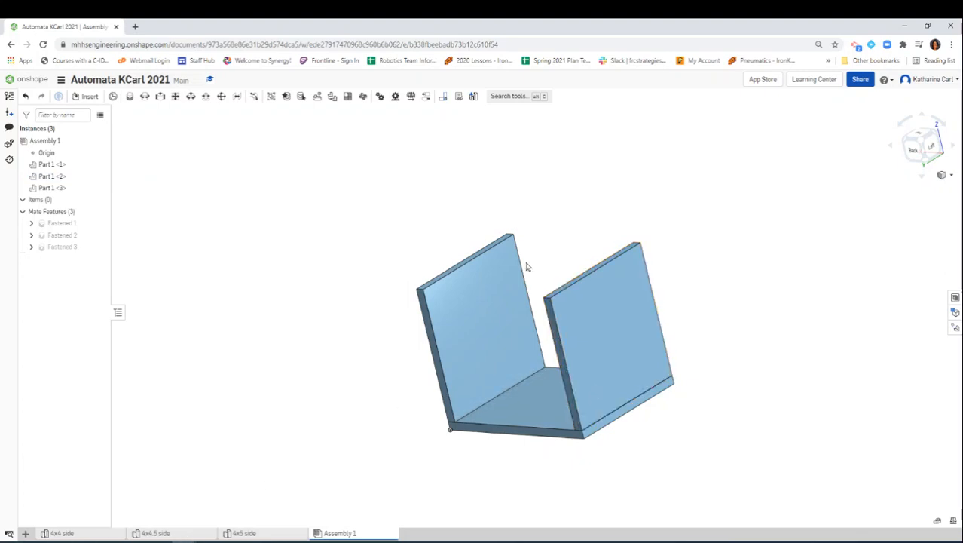
pyautogui.moveTo(589, 338); pyautogui.dragTo(652, 328, button='right')
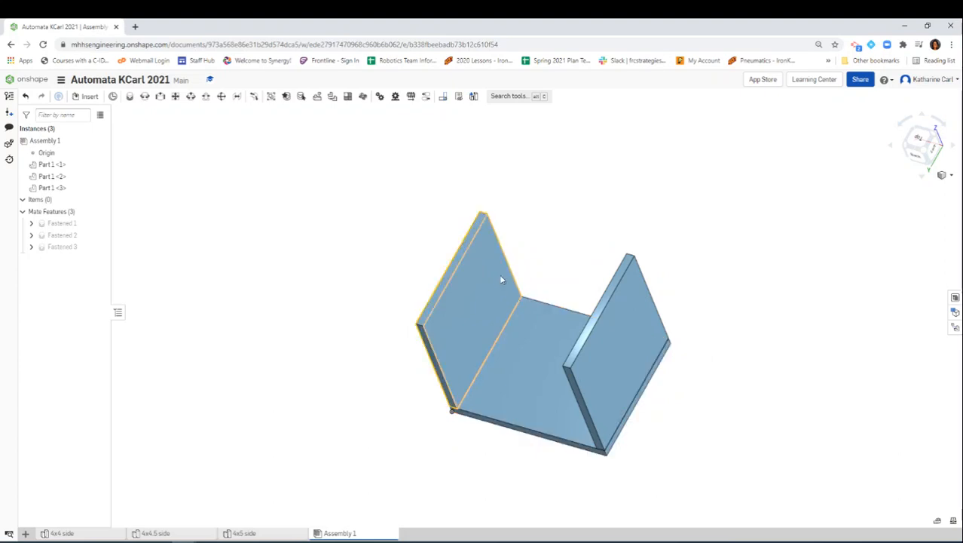
pyautogui.moveTo(502, 334); pyautogui.dragTo(674, 443, button='right')
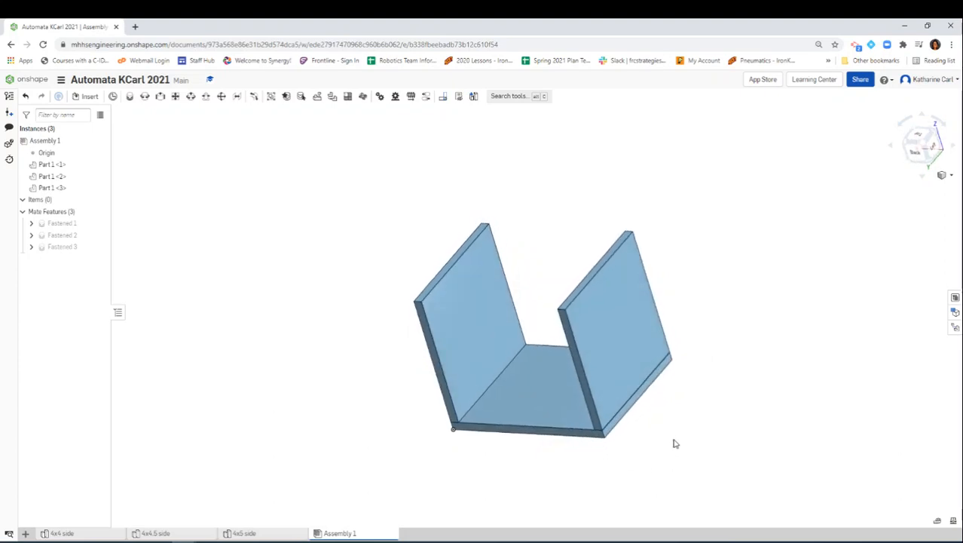
pyautogui.click(83, 97)
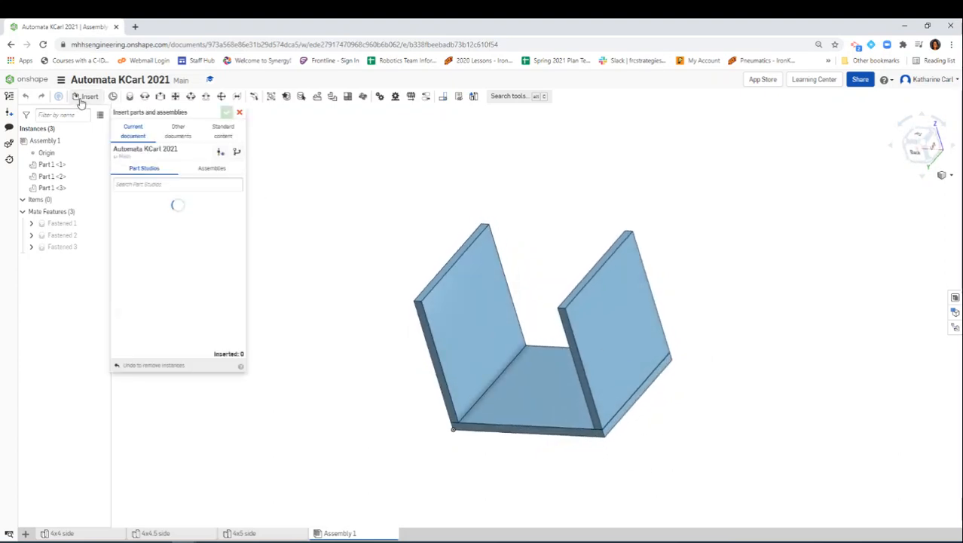
pyautogui.click(165, 249)
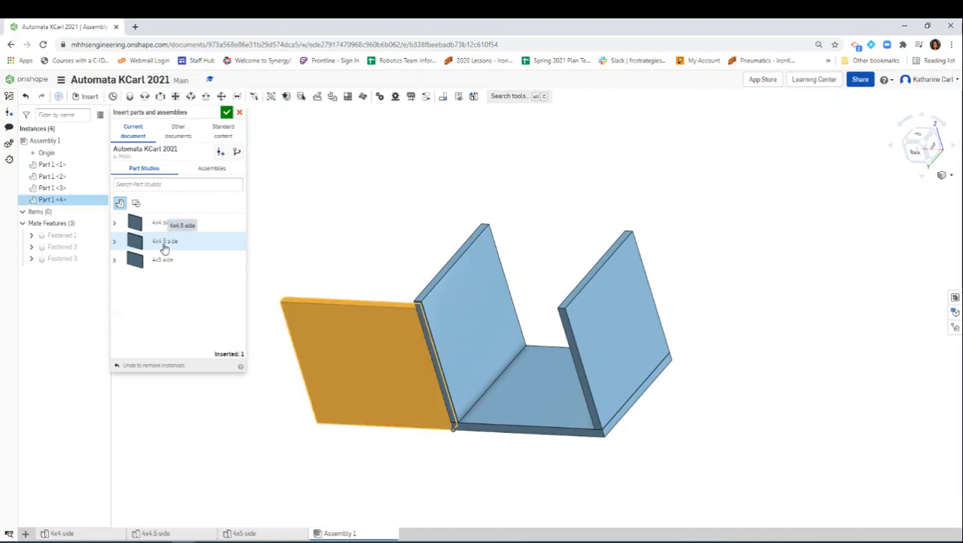
pyautogui.click(392, 183)
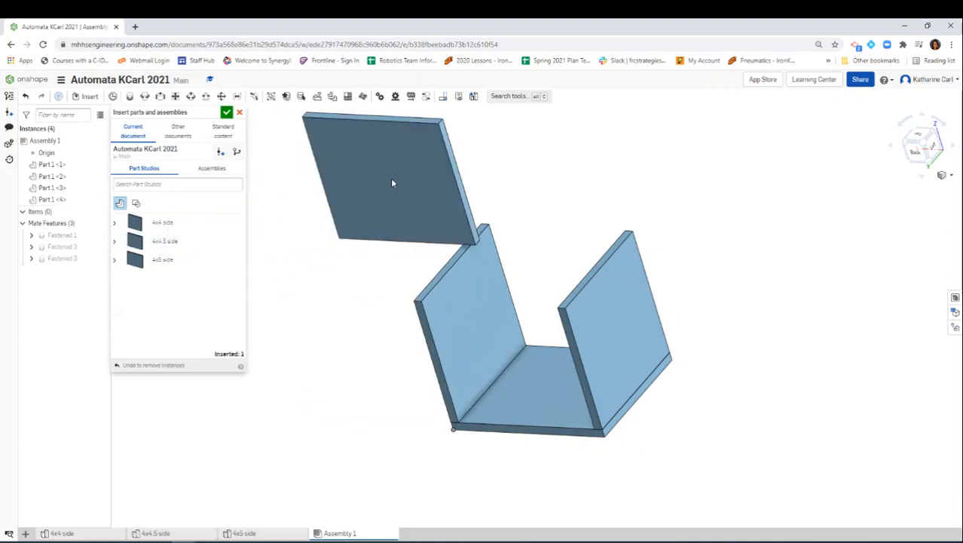
pyautogui.click(226, 112)
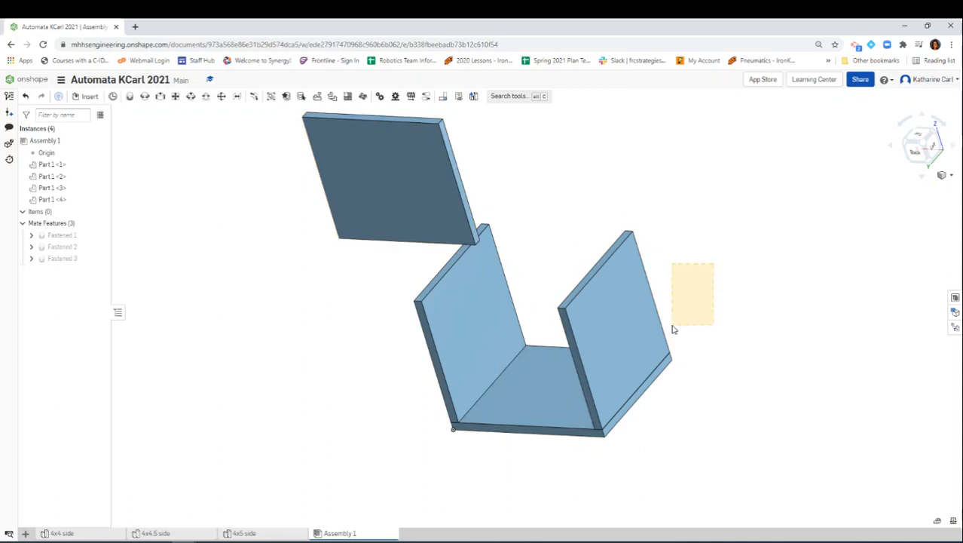
# Step: Fasten the midpoint of the 4x4.5 panel's bottom edge to the midpoint of the base's long top edge opposite the origin
pyautogui.moveTo(779, 333); pyautogui.dragTo(731, 396, button='right')
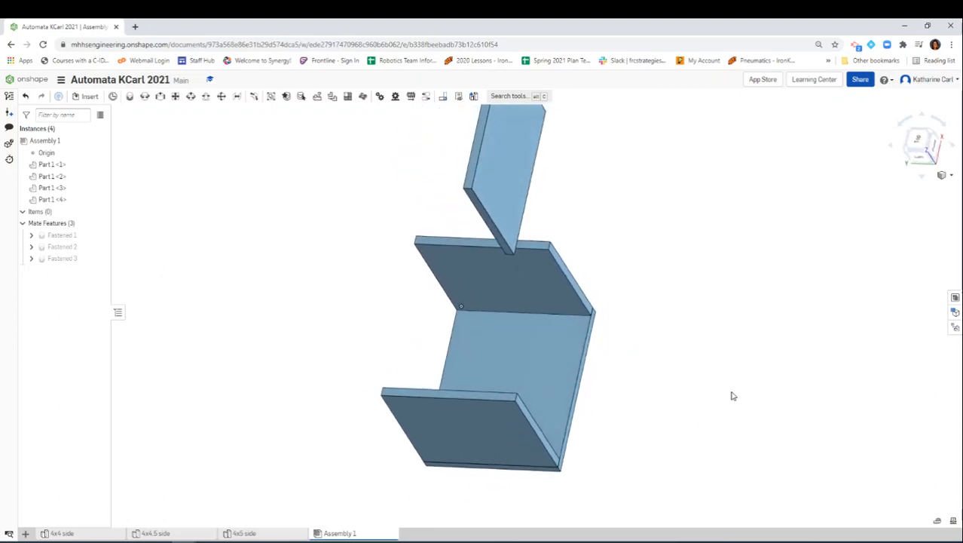
pyautogui.click(130, 98)
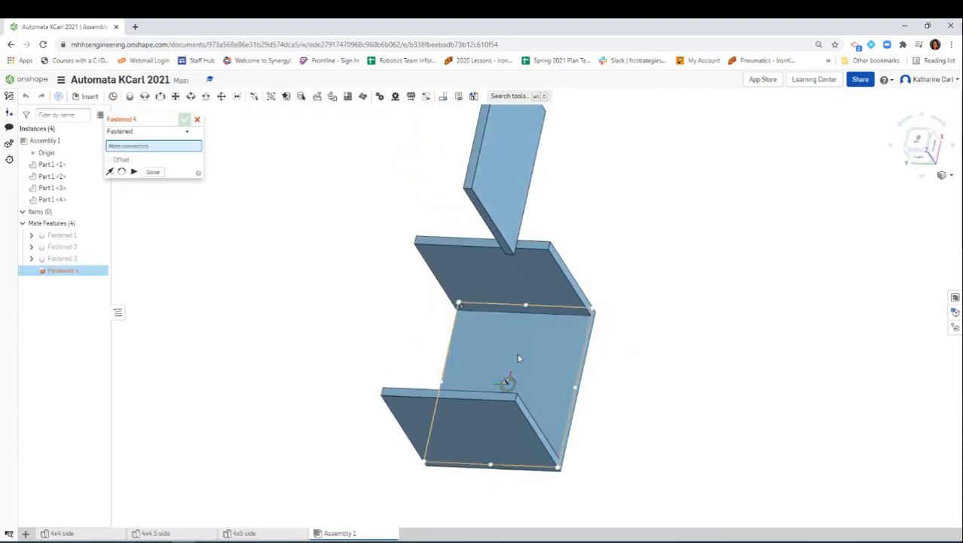
pyautogui.click(576, 389)
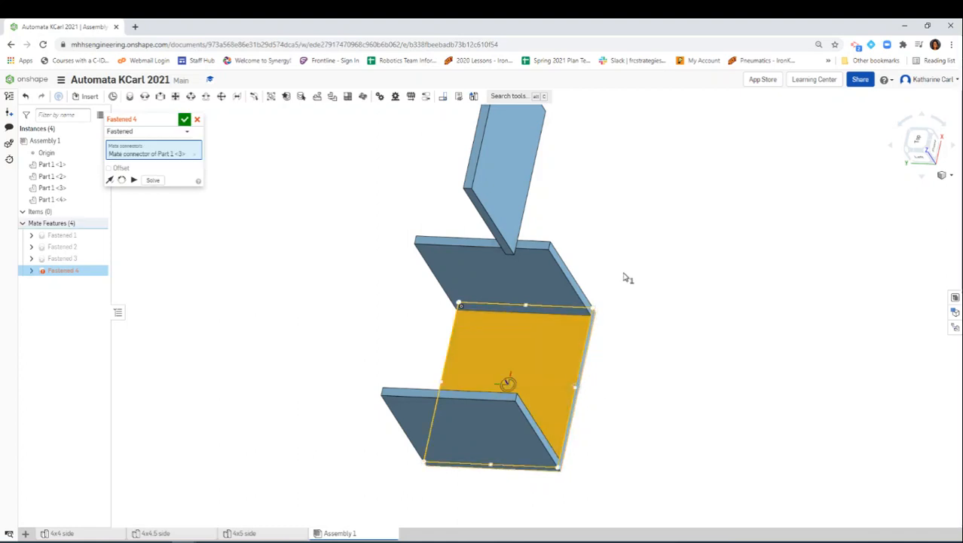
pyautogui.moveTo(623, 275); pyautogui.dragTo(592, 215, button='right')
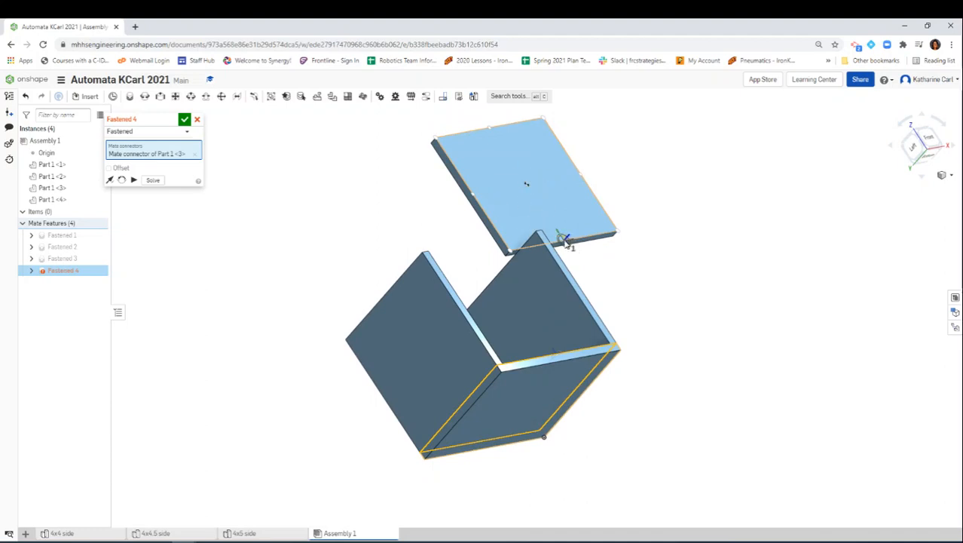
pyautogui.scroll(8, 567, 252)
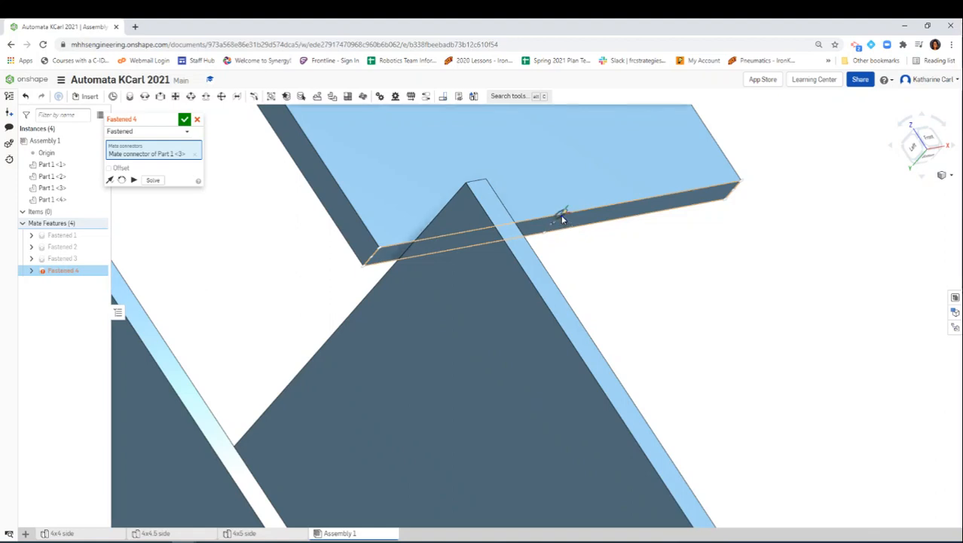
pyautogui.click(563, 219)
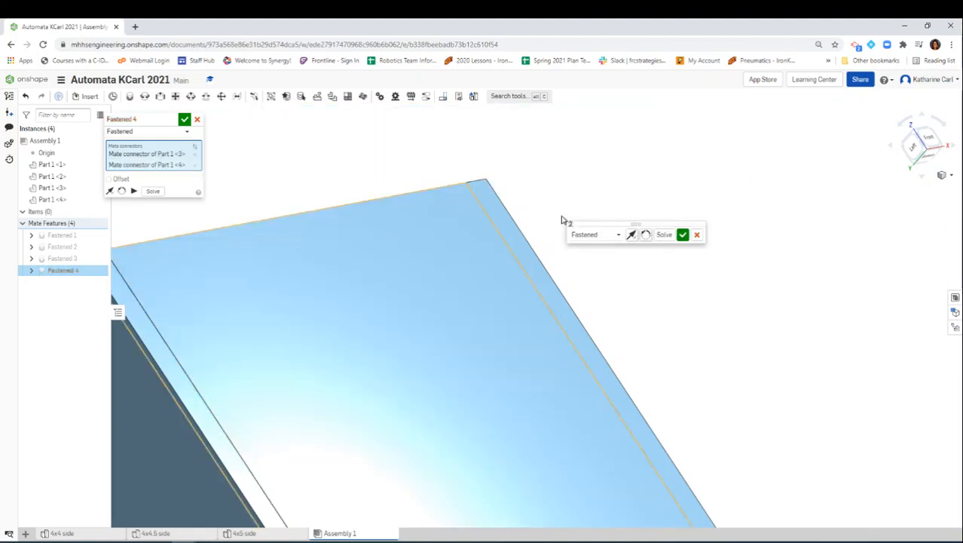
pyautogui.click(916, 148)
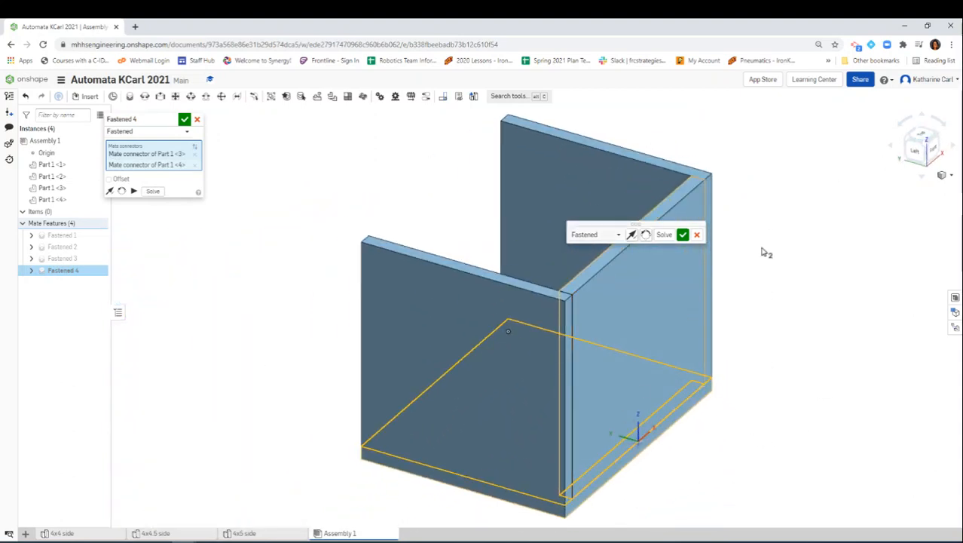
pyautogui.click(682, 234)
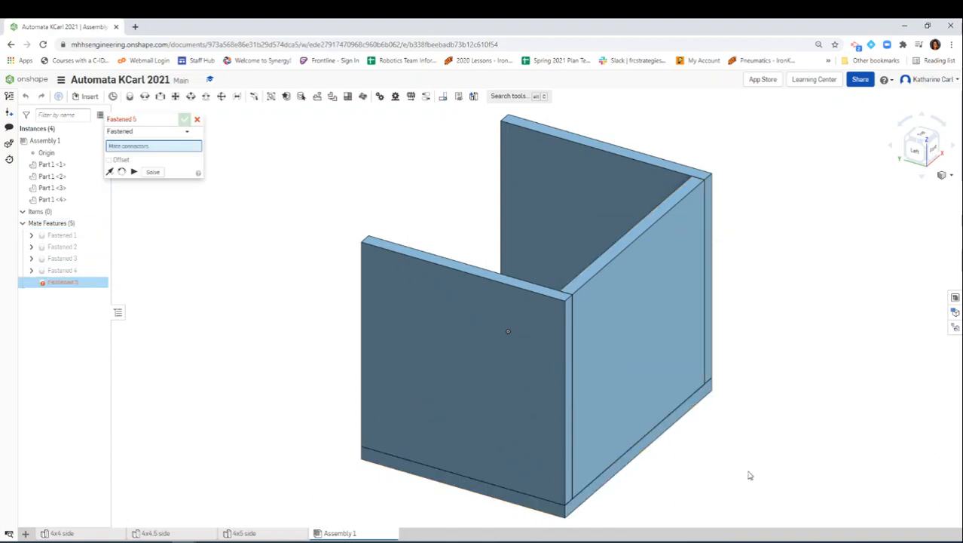
pyautogui.click(197, 120)
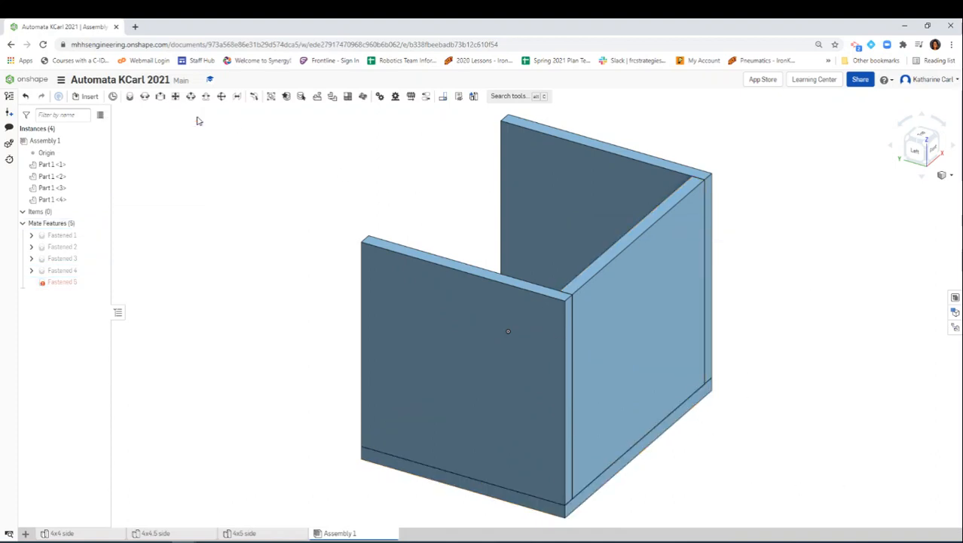
# Step: Insert one 4x5 side panel into the assembly and move it into free space clear of the box
pyautogui.click(910, 142)
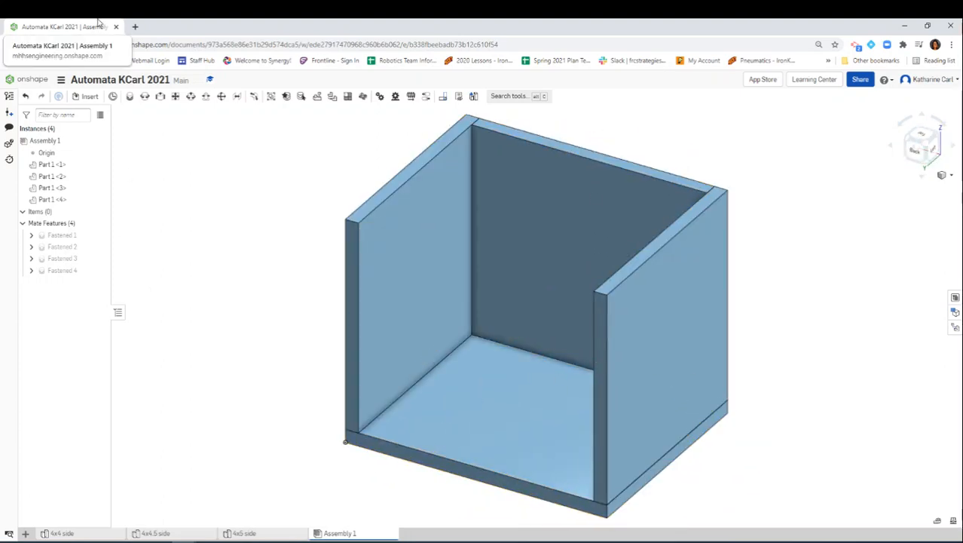
pyautogui.click(86, 98)
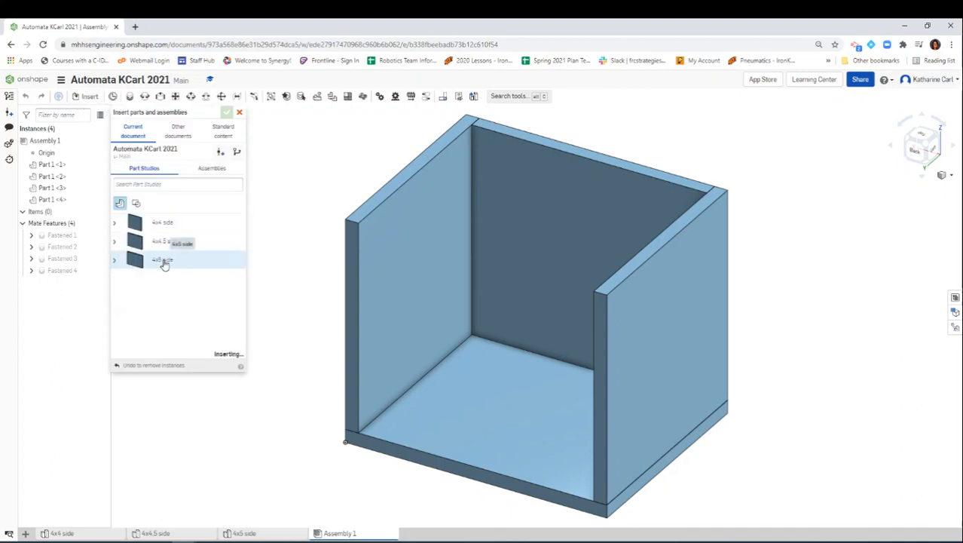
pyautogui.click(164, 260)
pyautogui.click(299, 184)
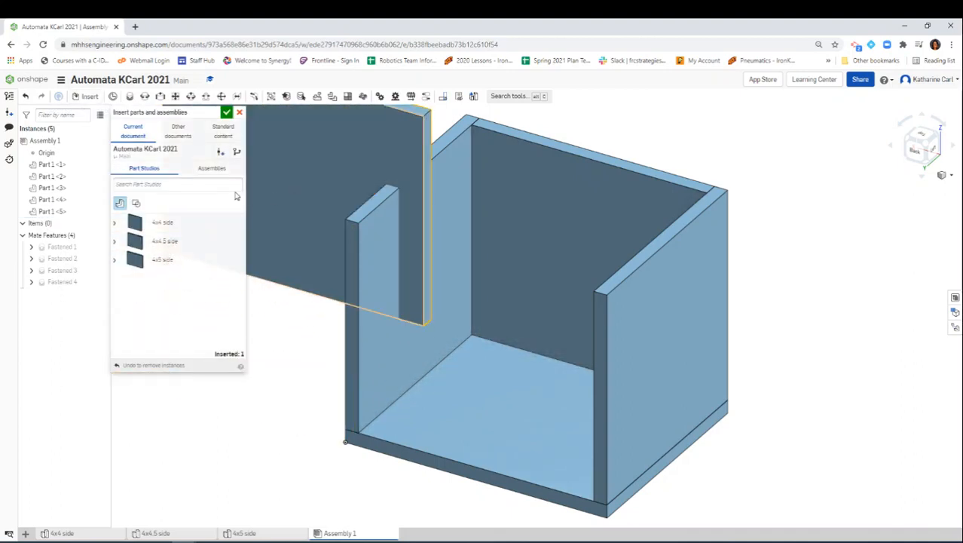
pyautogui.click(227, 111)
pyautogui.scroll(-5, 245, 325)
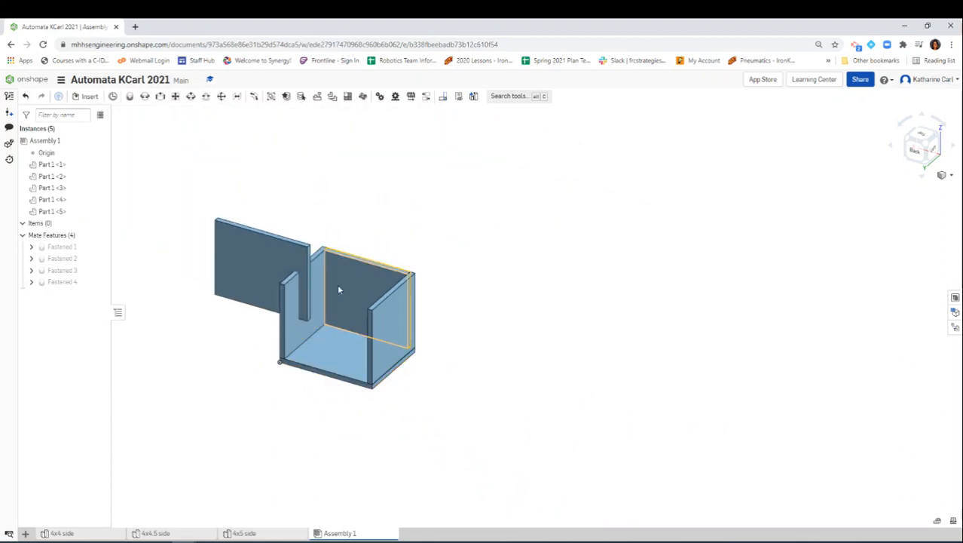
pyautogui.moveTo(248, 256); pyautogui.dragTo(208, 215)
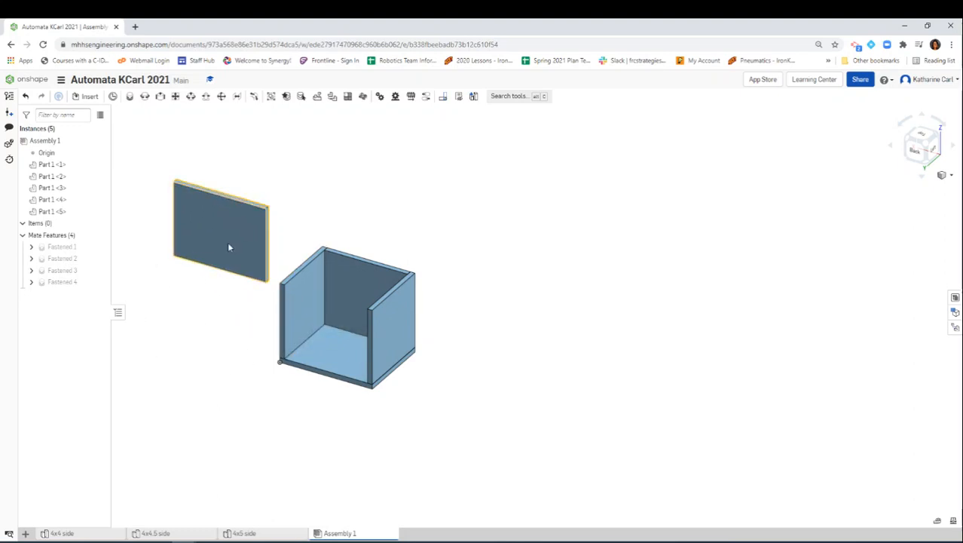
pyautogui.moveTo(228, 248); pyautogui.dragTo(230, 213)
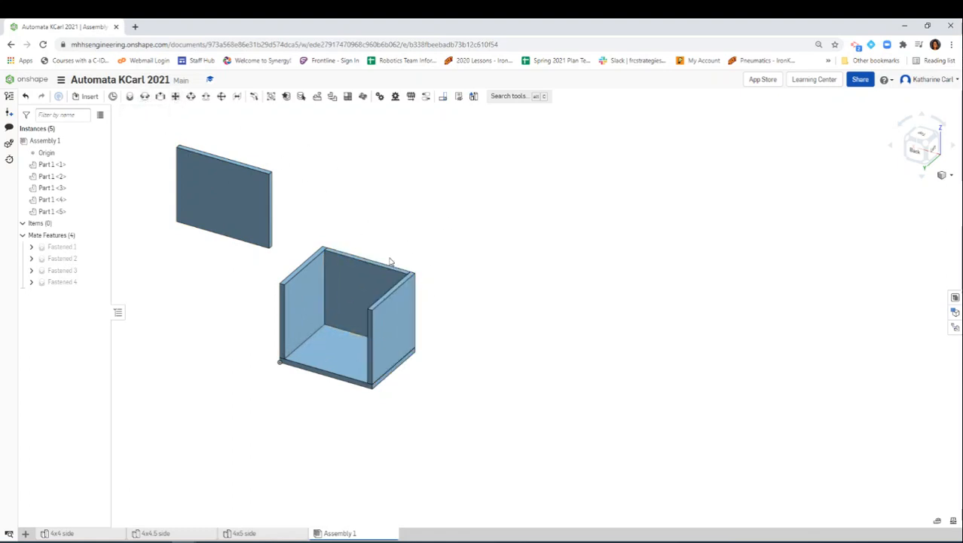
# Step: Fasten the 4x5 panel's lower corner nearest the box to the rear outer top corner of the 4x4 panel farthest from the origin
pyautogui.click(129, 96)
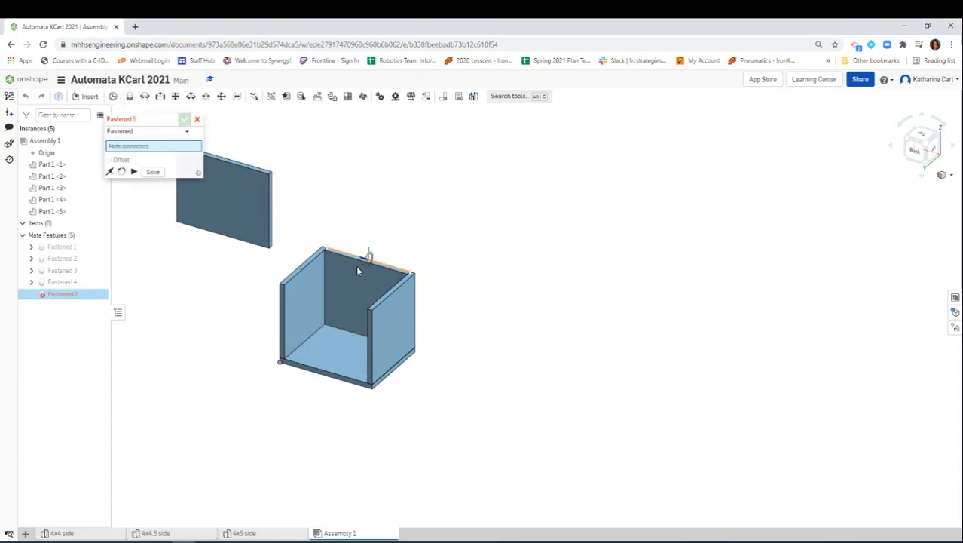
pyautogui.scroll(10, 358, 270)
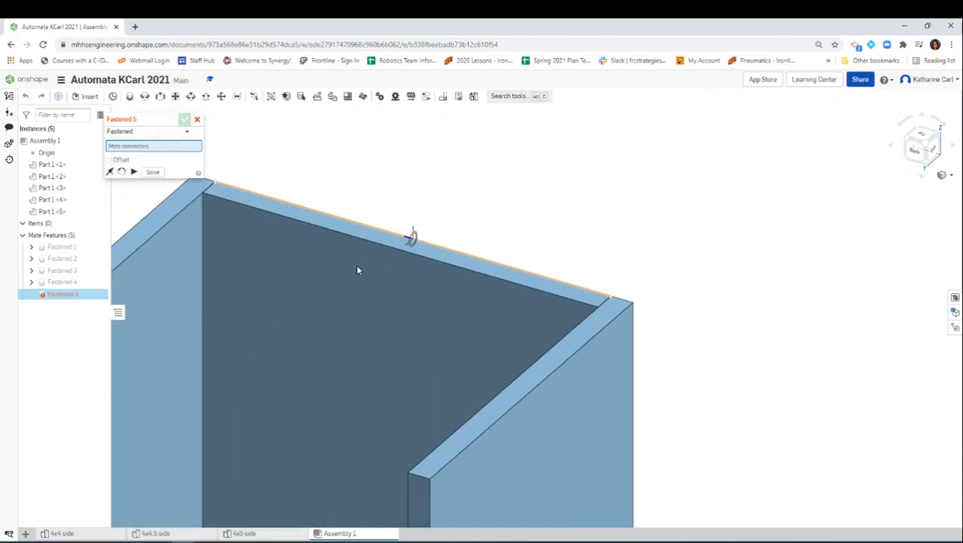
pyautogui.click(632, 303)
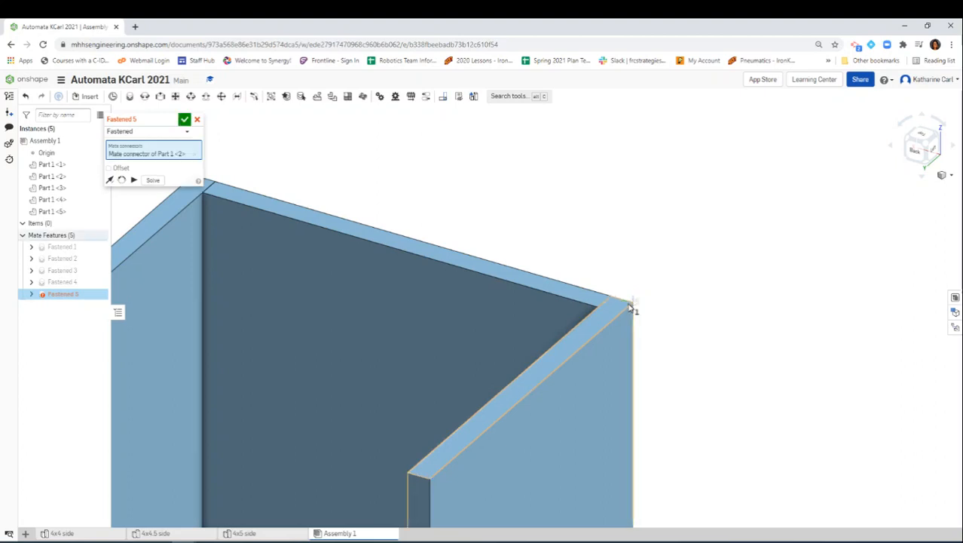
pyautogui.scroll(-10, 510, 363)
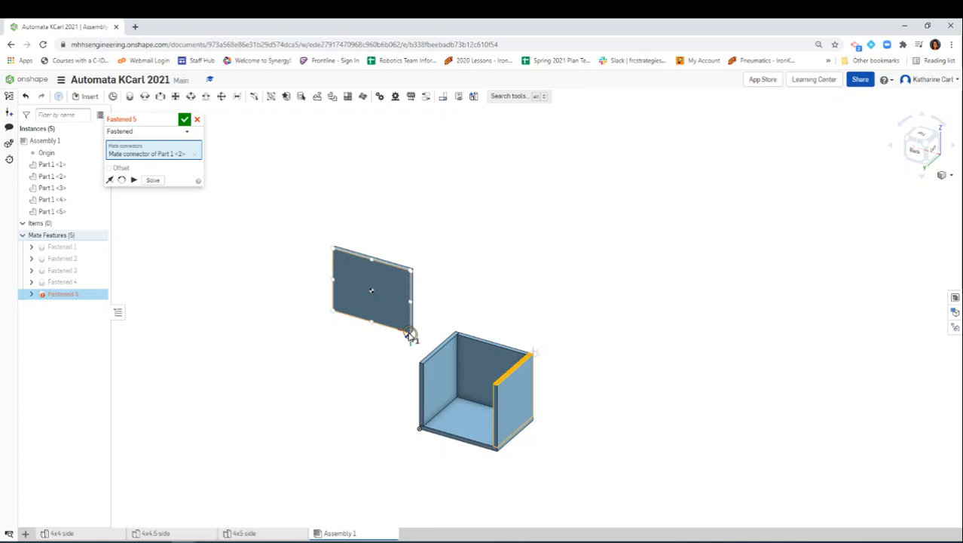
pyautogui.click(409, 334)
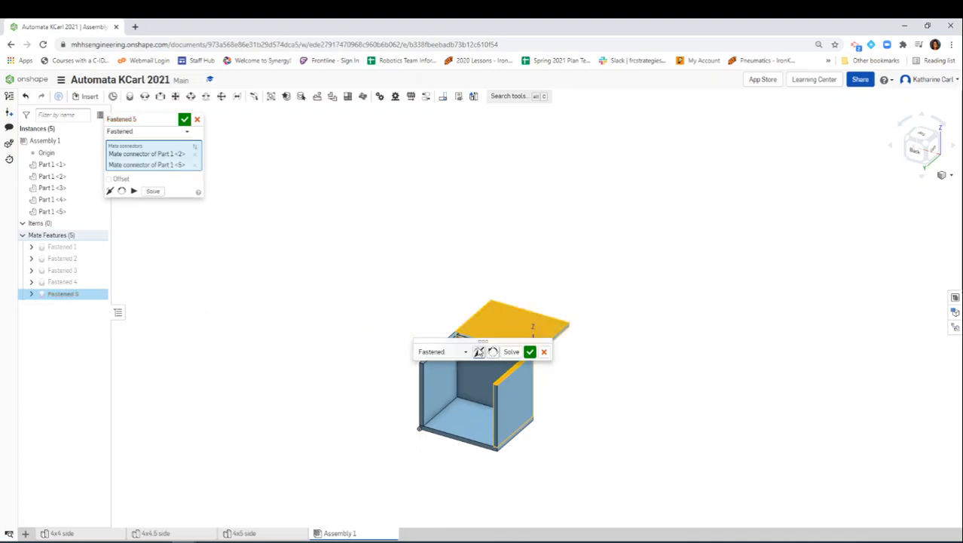
# Step: Try the mate's quarter-turn rotations, flip its primary axis, and accept it with the 4x5 panel covering the top of the box
pyautogui.moveTo(471, 337); pyautogui.dragTo(564, 240)
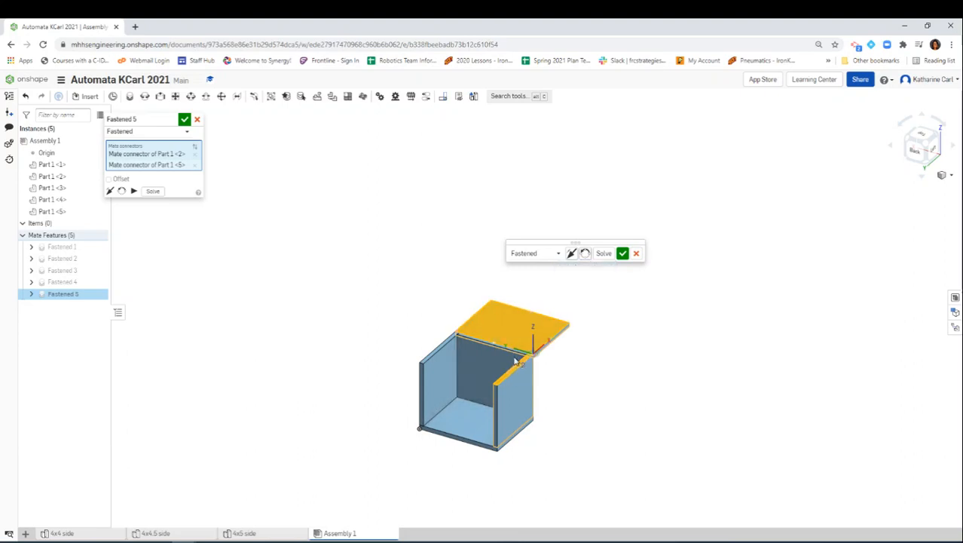
pyautogui.click(586, 254)
pyautogui.click(587, 256)
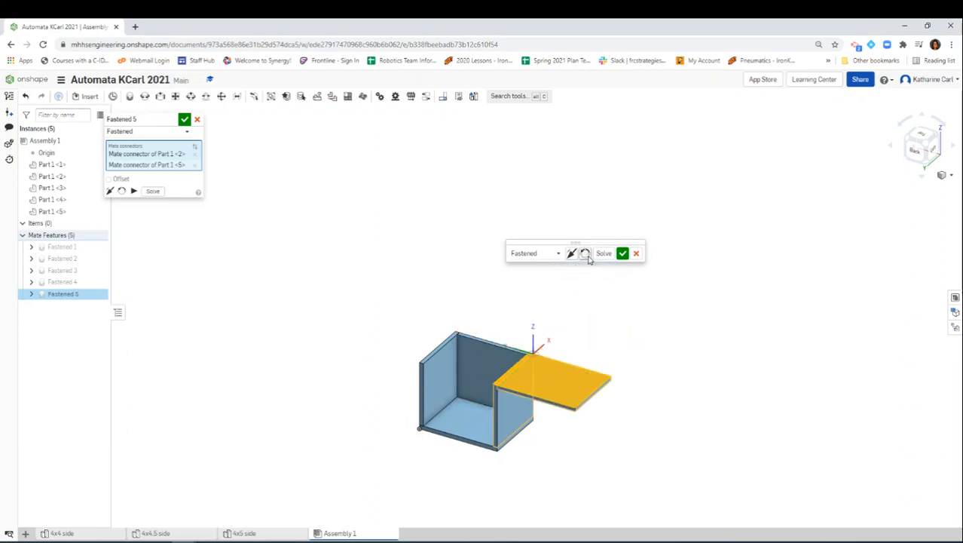
pyautogui.click(586, 254)
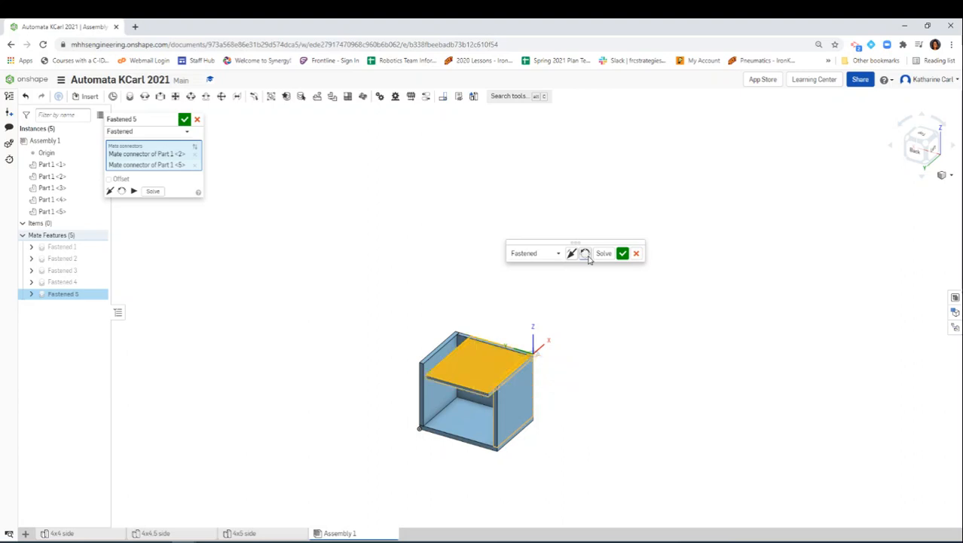
pyautogui.click(586, 254)
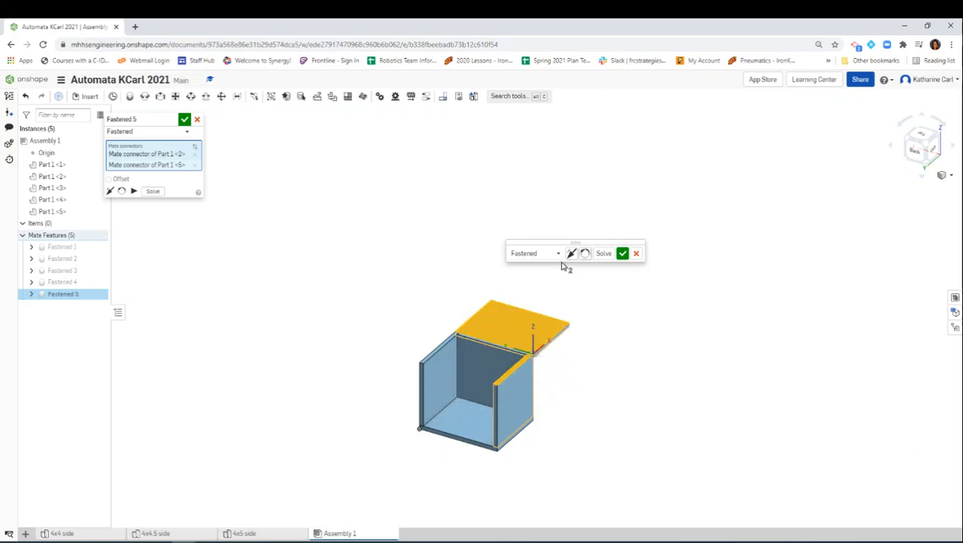
pyautogui.click(571, 254)
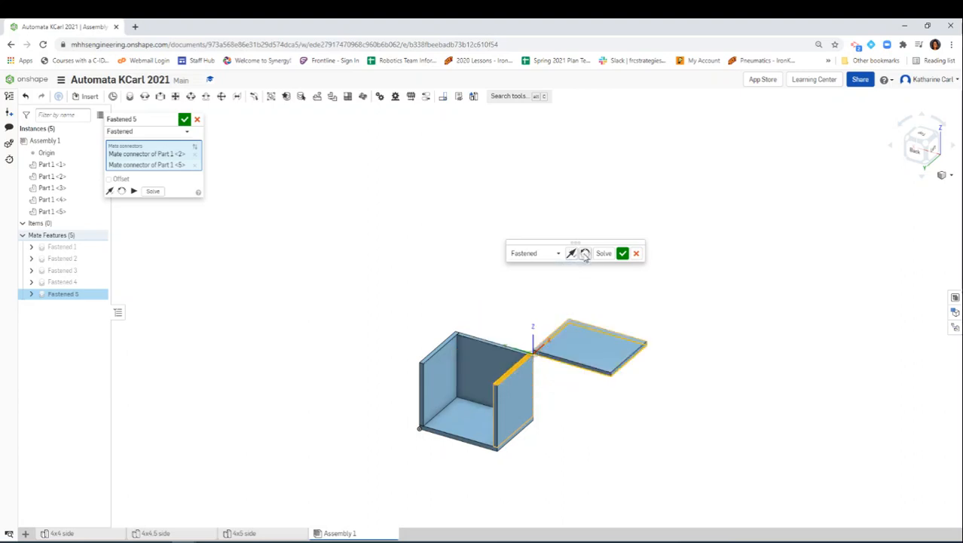
pyautogui.click(586, 254)
pyautogui.click(586, 254)
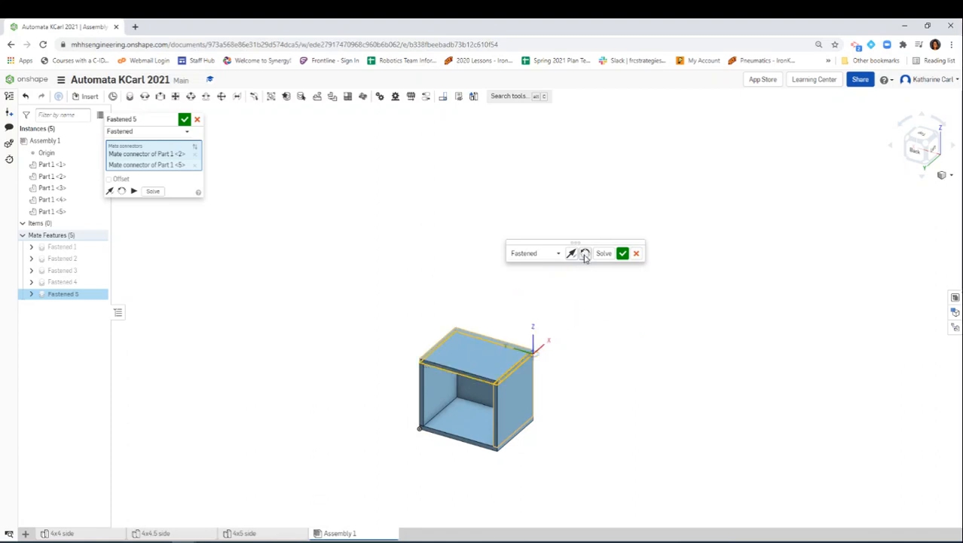
pyautogui.moveTo(559, 439); pyautogui.dragTo(597, 415, button='right')
pyautogui.scroll(2, 512, 456)
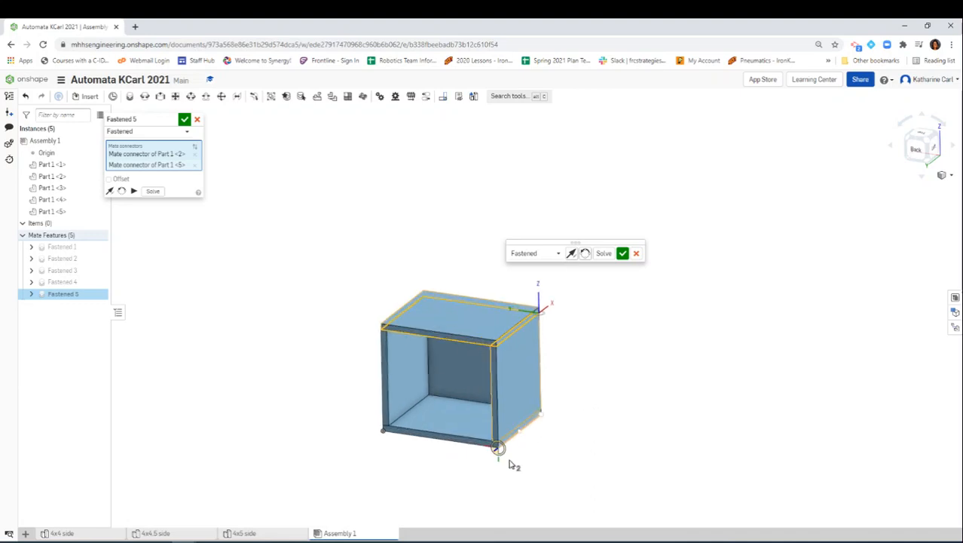
pyautogui.click(622, 254)
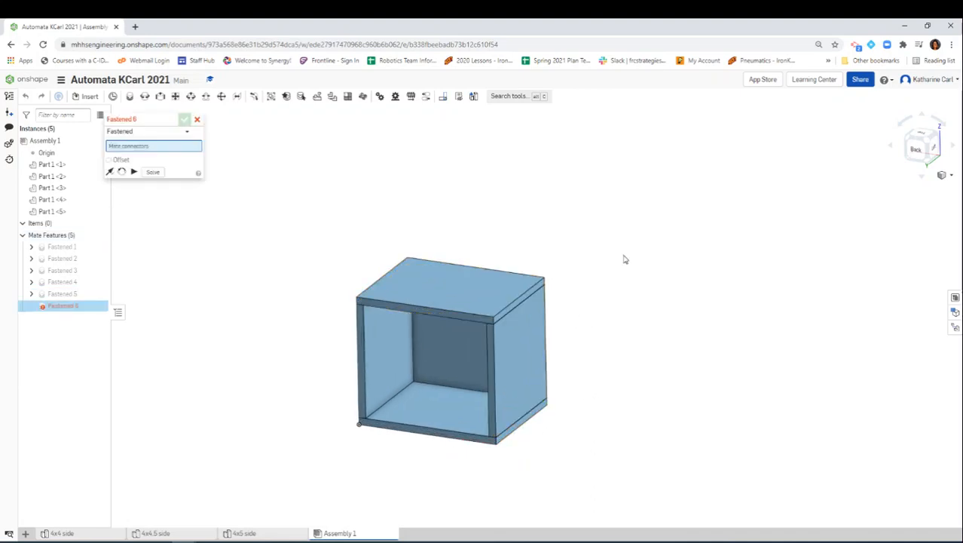
pyautogui.click(196, 120)
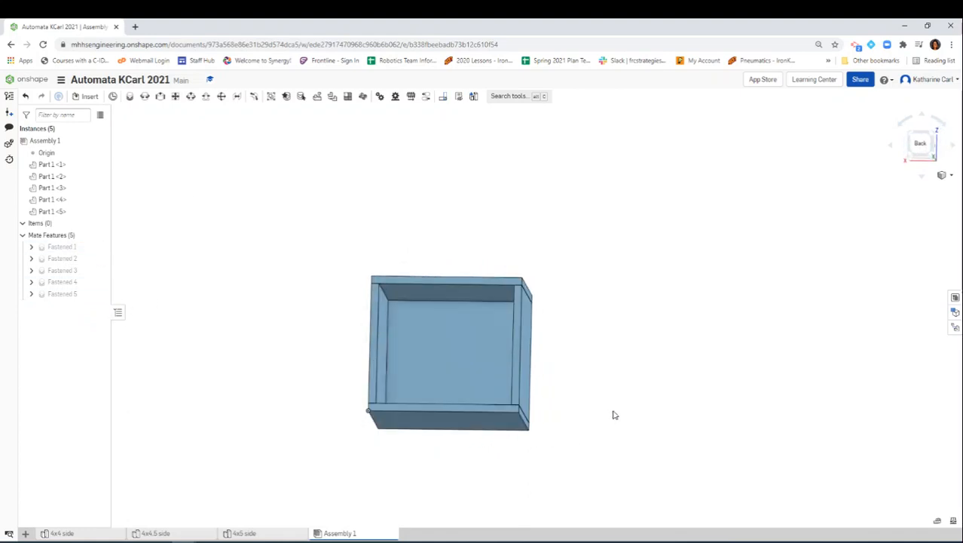